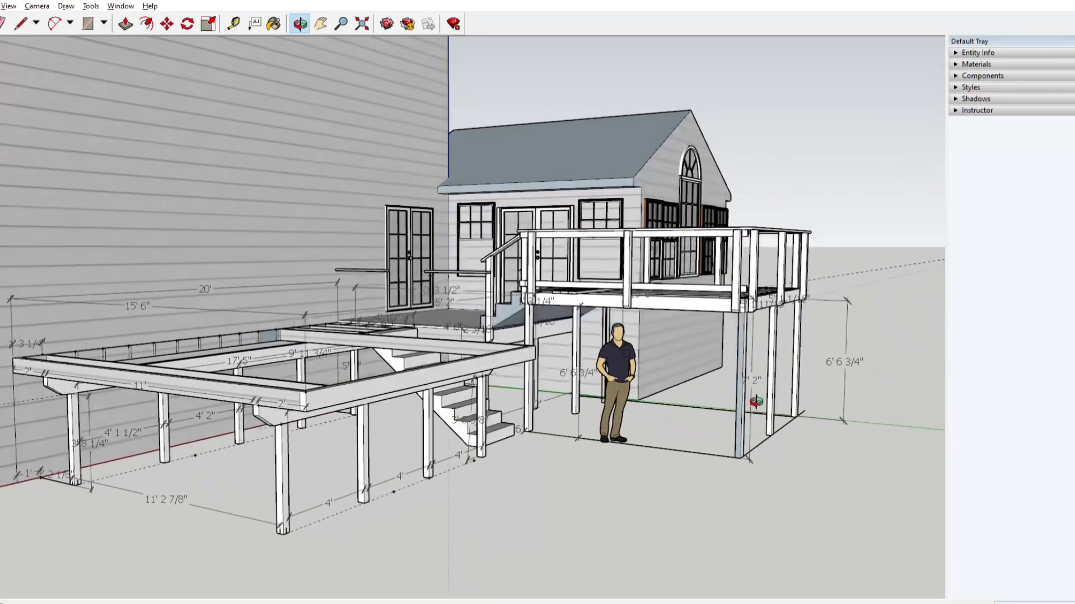
Examine the dimensioned deck model's lower platform framing, posts and stairs from several angles.
middle_click_drag(753, 400, 763, 405)
mouse_move(506, 407)
middle_mouse_down("shift")
mouse_move(572, 411)
mouse_move(700, 366)
mouse_move(589, 394)
mouse_move(511, 377)
mouse_move(278, 370)
middle_mouse_up("shift")
middle_click_drag(408, 331, 345, 546)
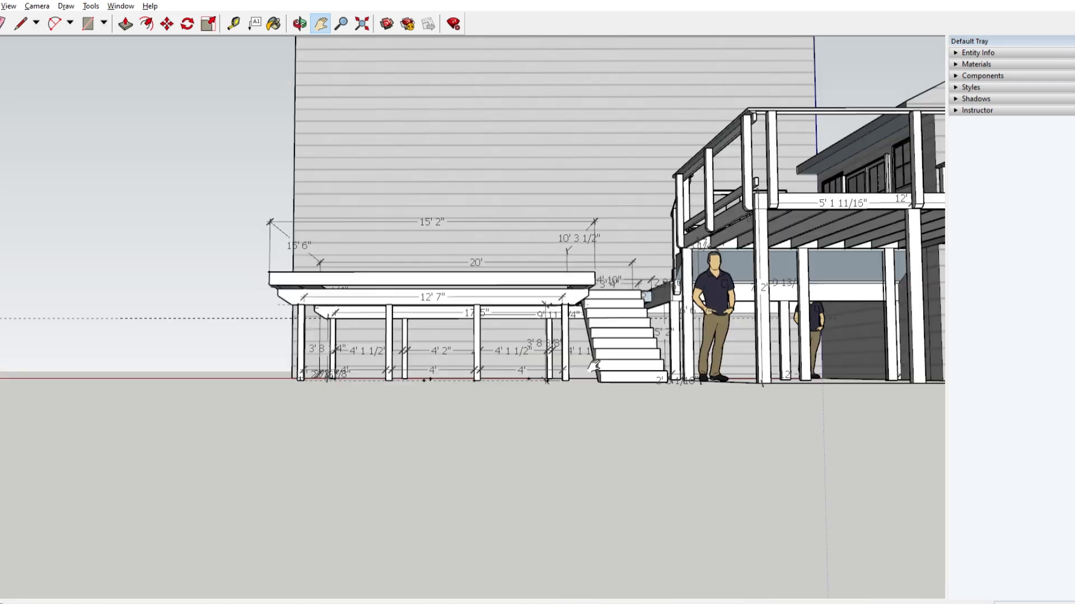
scroll(554, 386, "down", 1)
middle_click_drag(554, 387, 839, 478)
scroll(744, 278, "up", 8)
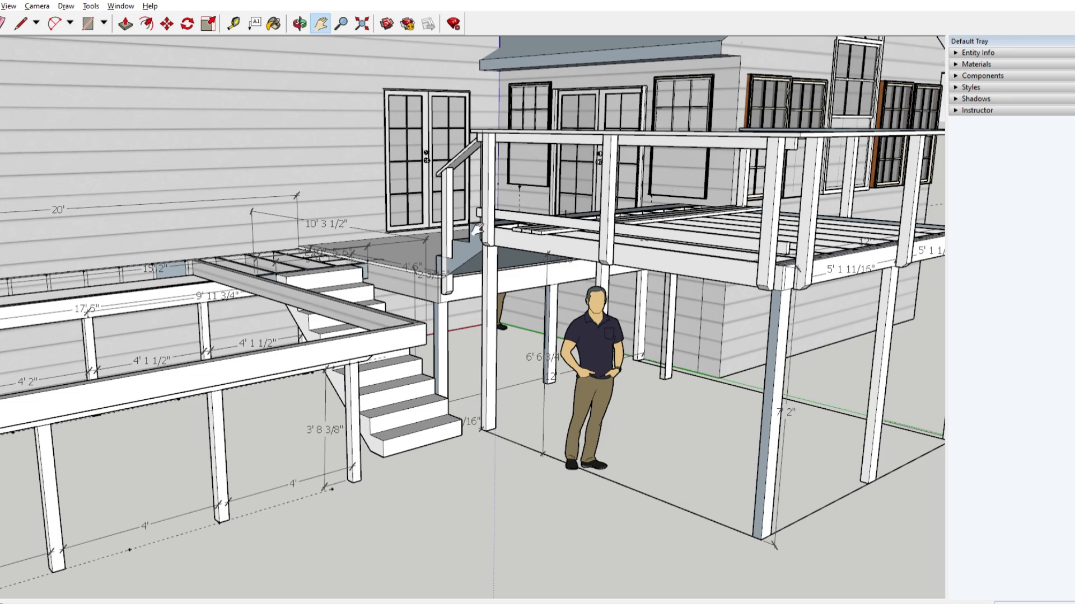
middle_click_drag(448, 280, 403, 289)
middle_click_drag(283, 297, 391, 243)
middle_click_drag(565, 294, 527, 355)
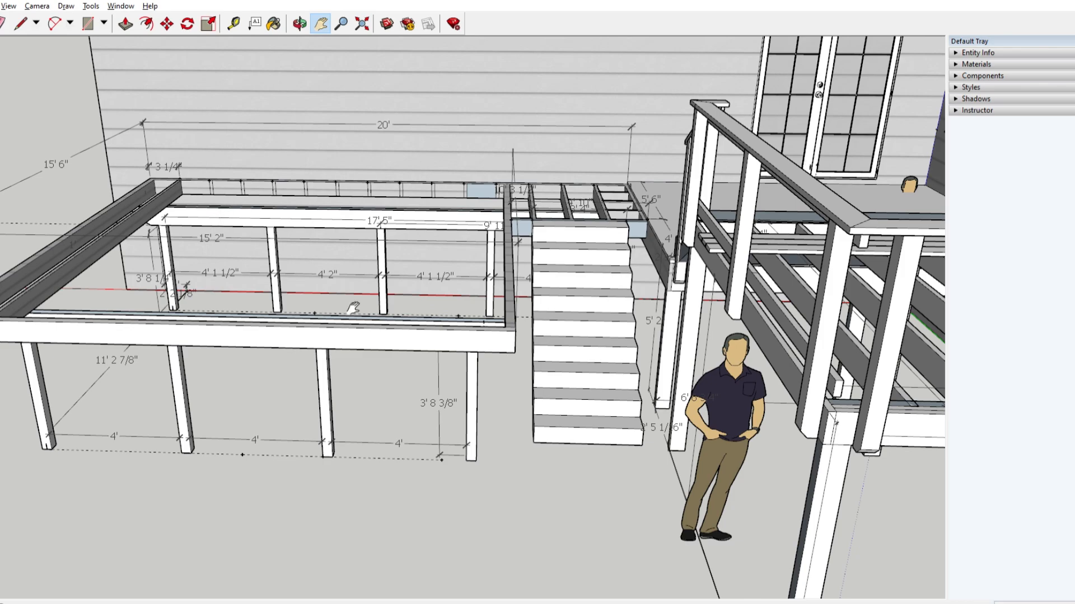
middle_click_drag(584, 383, 893, 263)
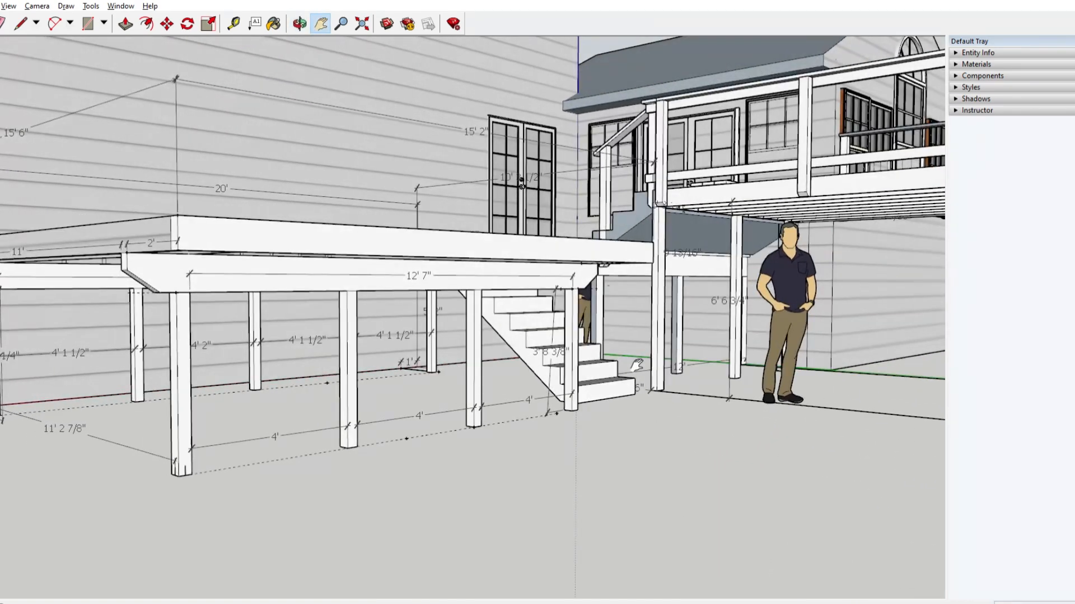
middle_click_drag(538, 300, 722, 313)
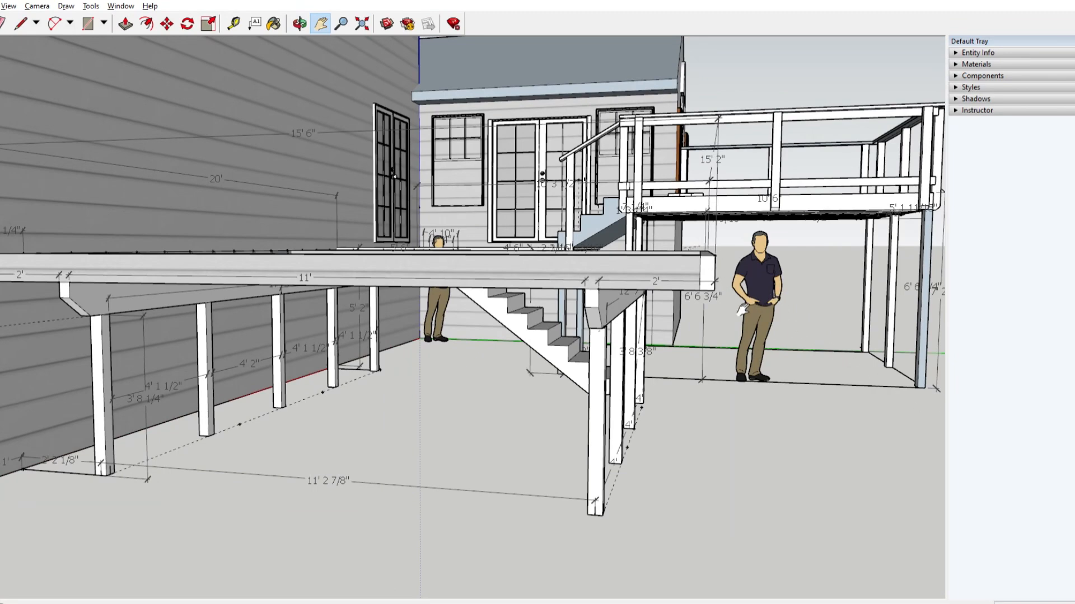
Examine the whole deck against the house, including the upper railed platform, its joists and the connecting stairs.
scroll(857, 415, "down", 6)
left_click_drag(857, 416, 589, 375)
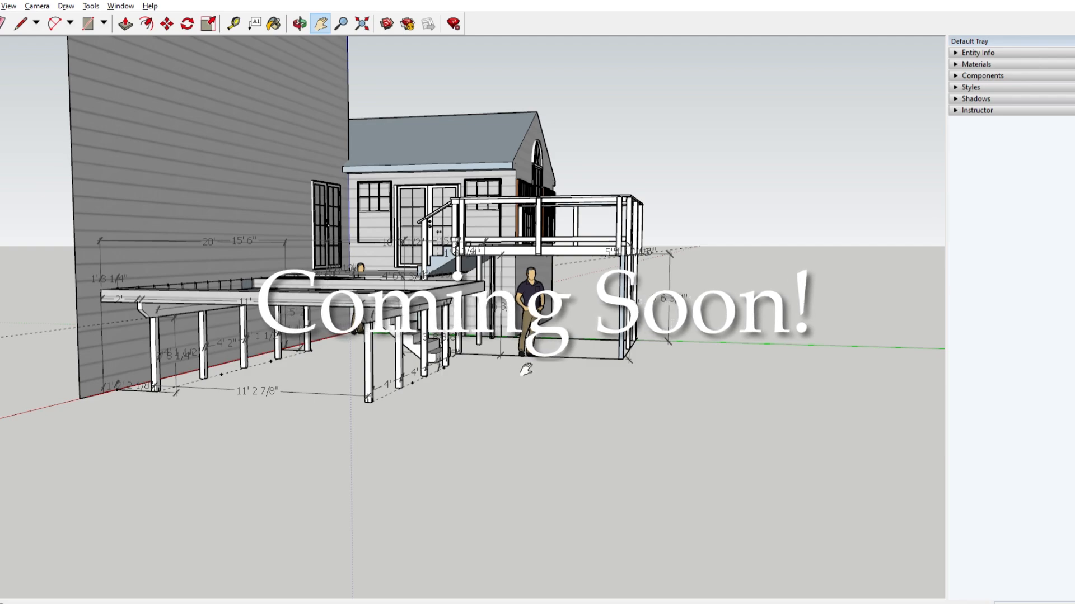
middle_click_drag(542, 371, 305, 384)
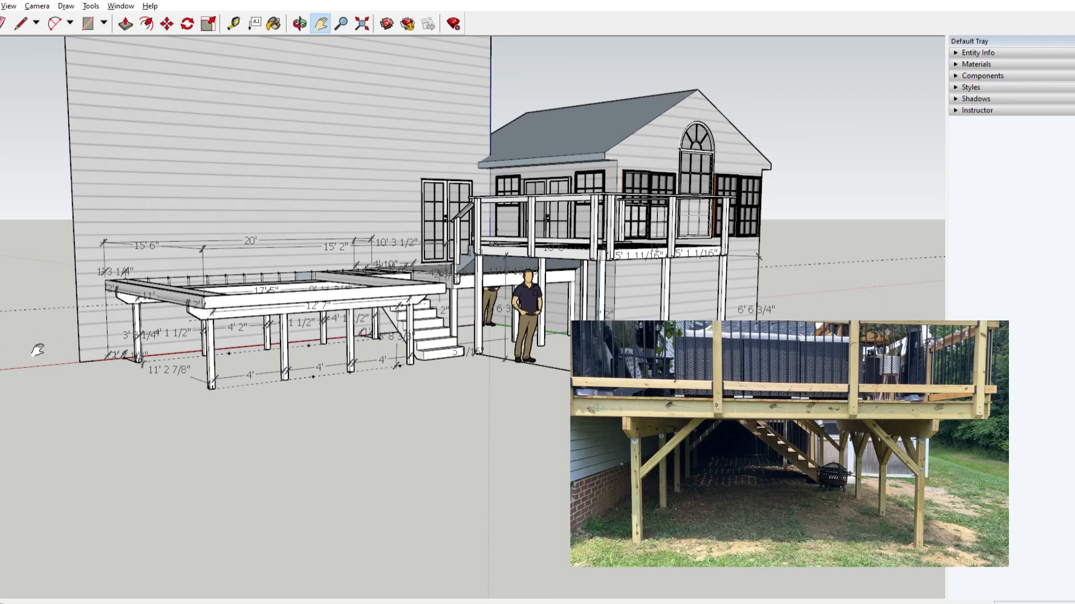
mouse_move(519, 349)
middle_mouse_down()
mouse_move(419, 408)
mouse_move(376, 384)
middle_mouse_up()
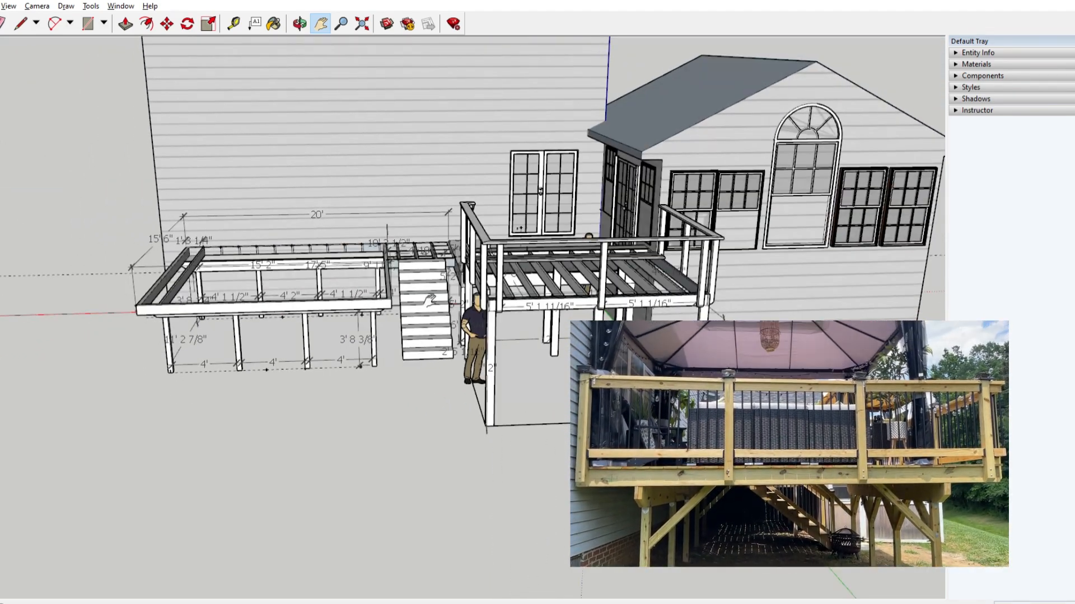
mouse_move(476, 423)
middle_mouse_down()
mouse_move(487, 396)
mouse_move(846, 278)
mouse_move(561, 220)
middle_mouse_up()
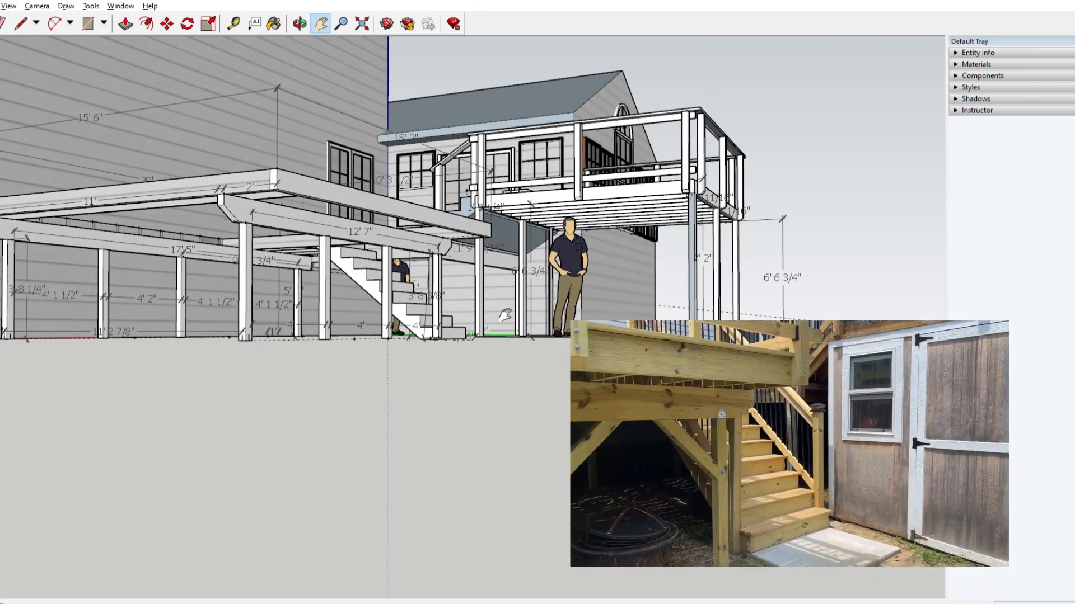
mouse_move(506, 332)
middle_mouse_down()
mouse_move(439, 386)
mouse_move(443, 328)
middle_mouse_up()
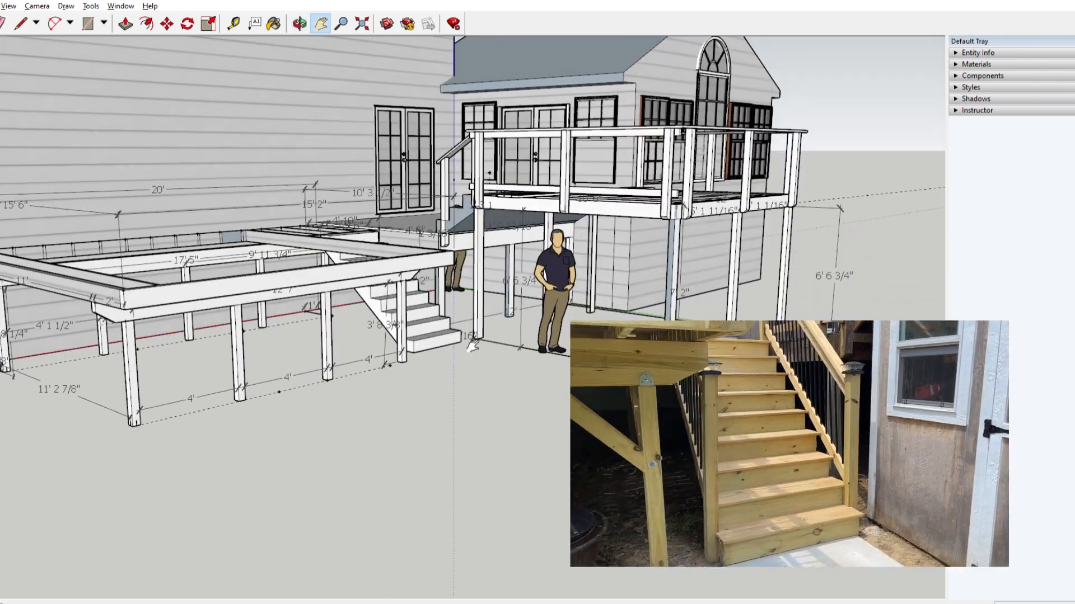
middle_click_drag(386, 240, 321, 310)
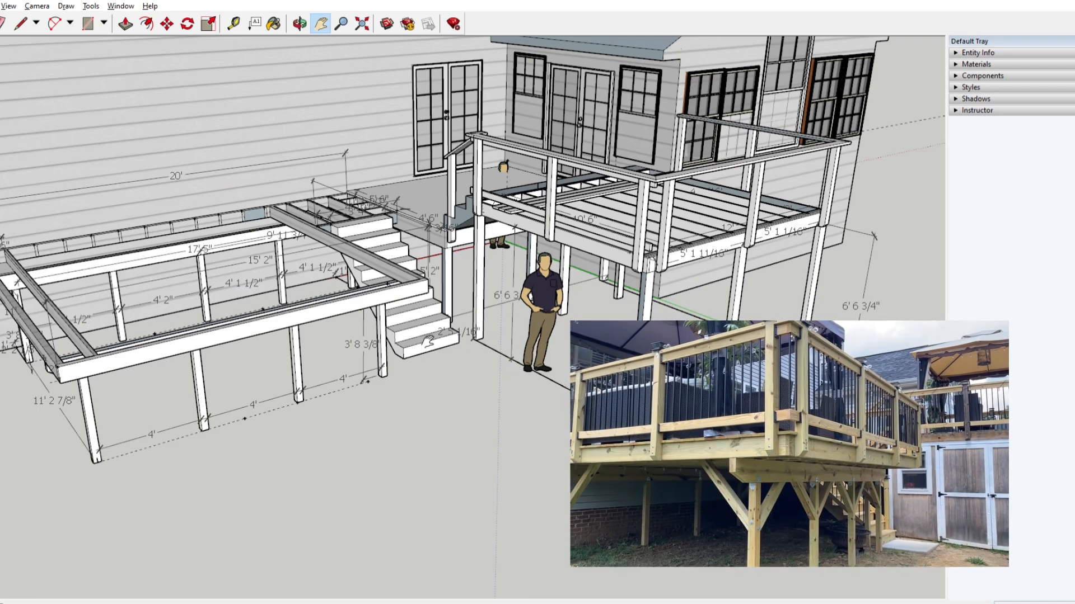
left_click_drag(409, 259, 544, 213)
middle_click_drag(544, 214, 314, 225)
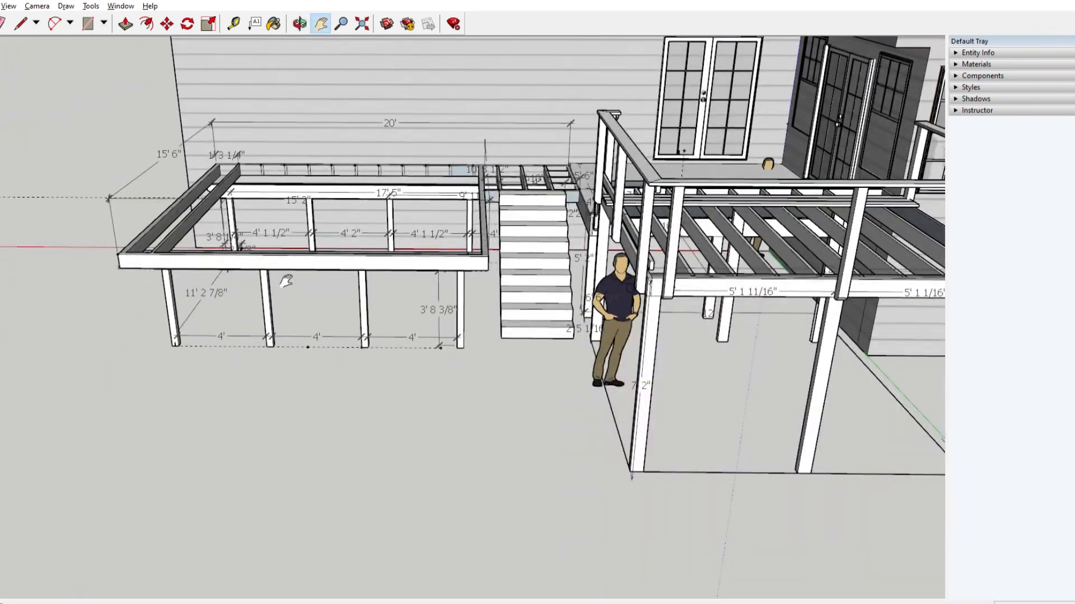
mouse_move(309, 263)
middle_mouse_down()
mouse_move(360, 173)
mouse_move(347, 143)
mouse_move(442, 305)
mouse_move(486, 344)
mouse_move(479, 358)
mouse_move(473, 280)
mouse_move(374, 283)
mouse_move(497, 286)
mouse_move(504, 304)
mouse_move(480, 350)
mouse_move(506, 350)
middle_mouse_up()
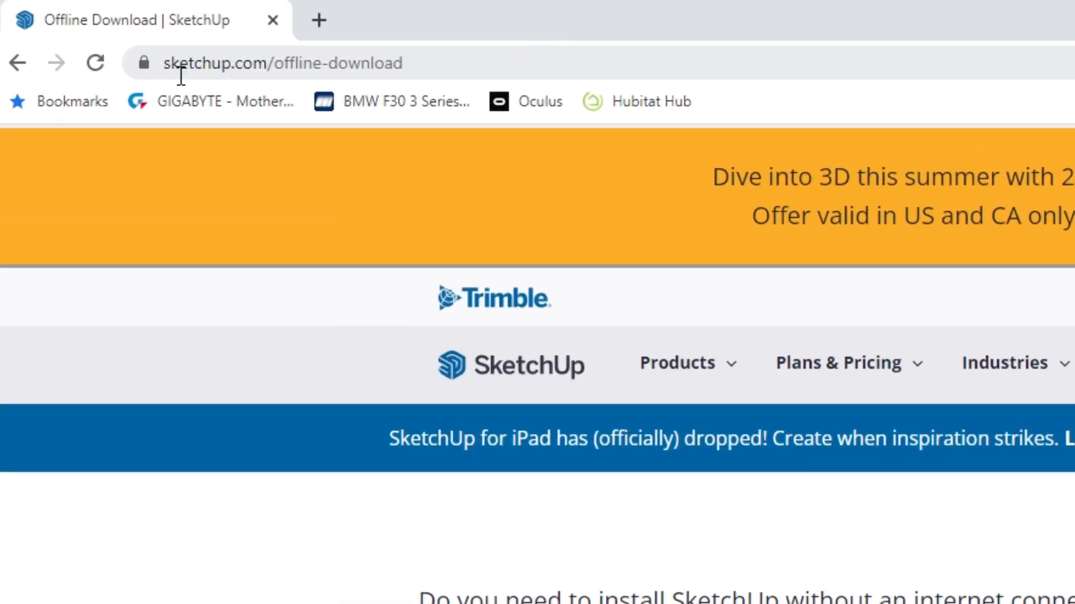
Switch to the browser and highlight the address of the SketchUp download page, sketchup.com/offline-download.
left_click_drag(66, 36, 186, 33)
left_click(787, 107)
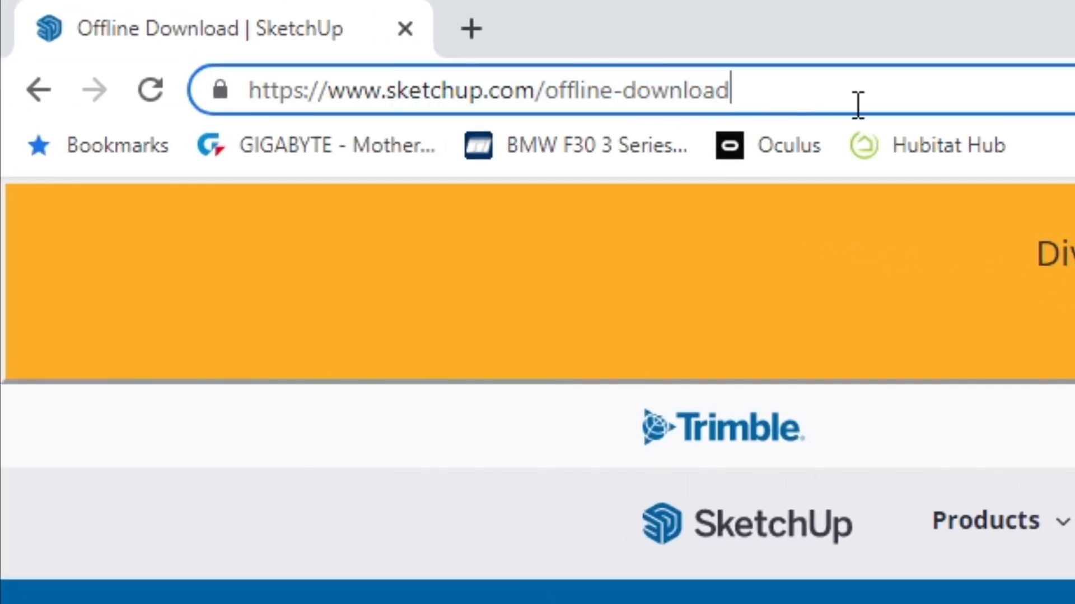
left_click_drag(777, 100, 250, 72)
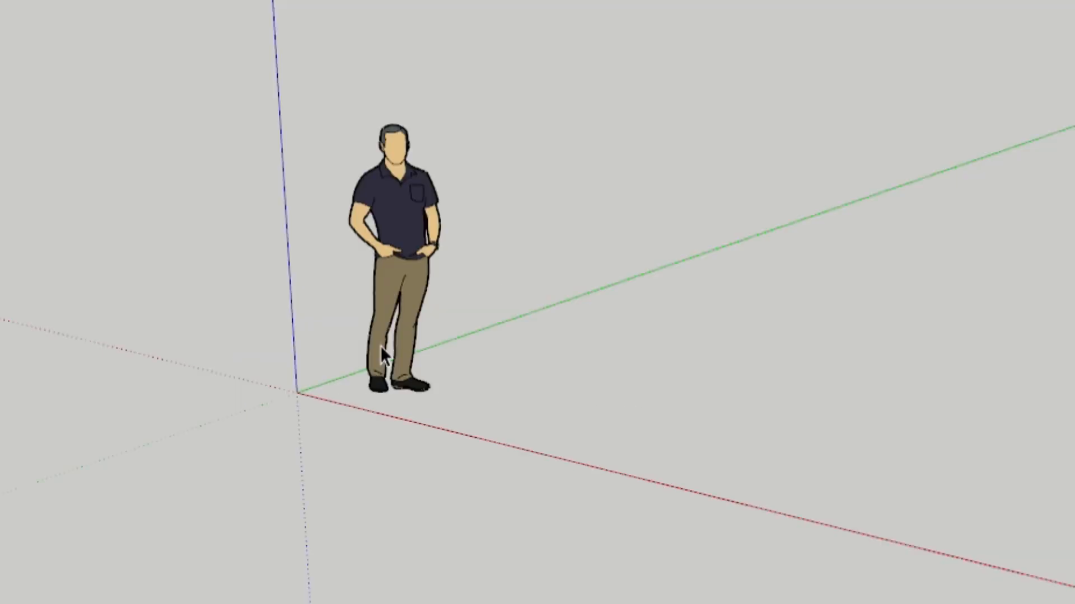
Switch to the new SketchUp model and examine the scale figure and the origin where the red, green and blue axes meet.
left_click(392, 209)
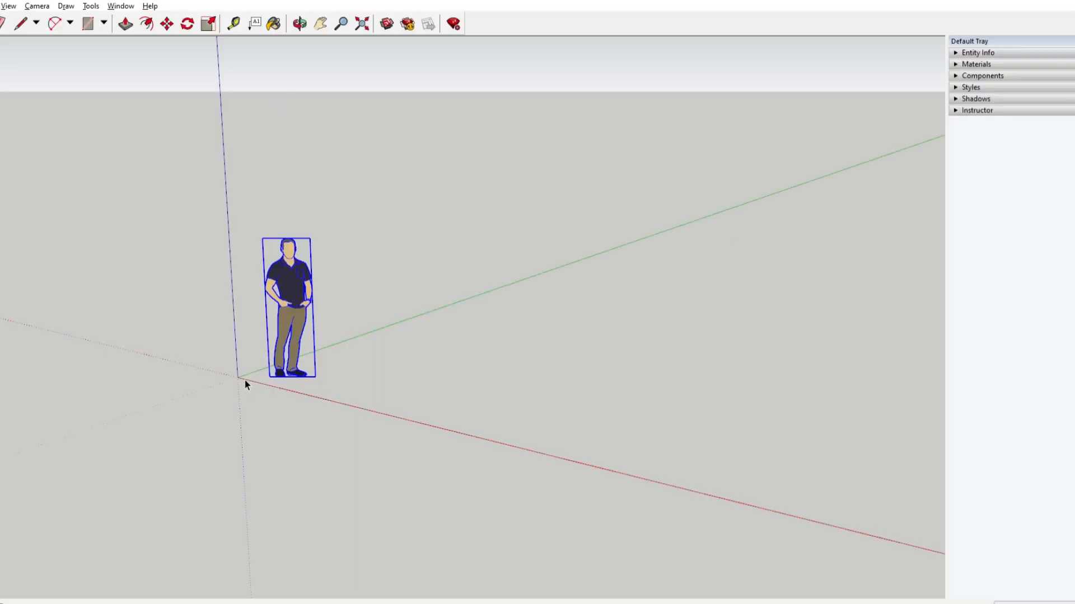
scroll(233, 246, "up", 5)
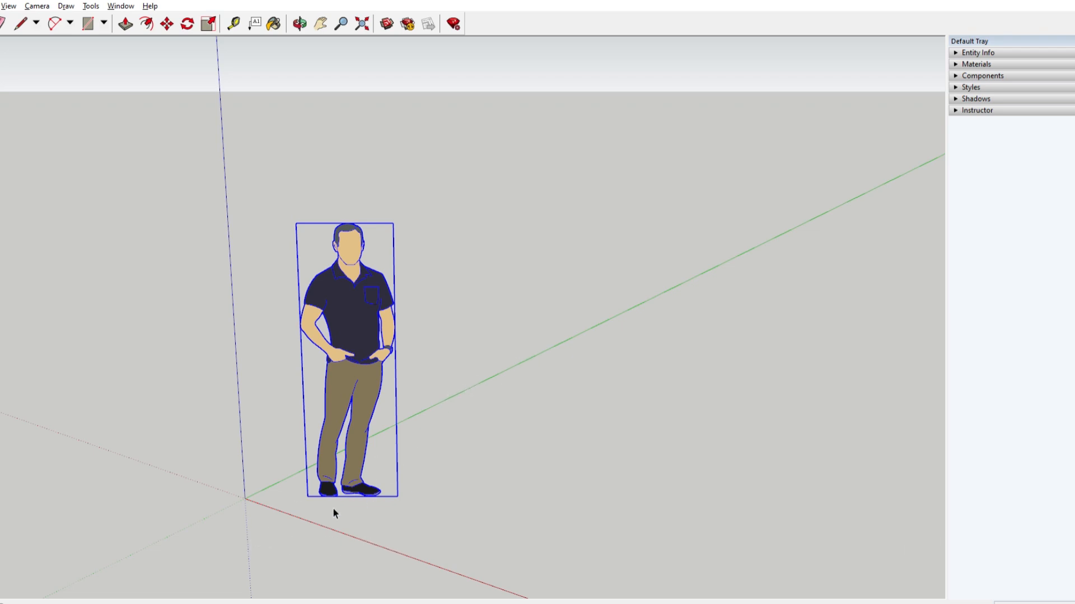
middle_click_drag(336, 507, 502, 525)
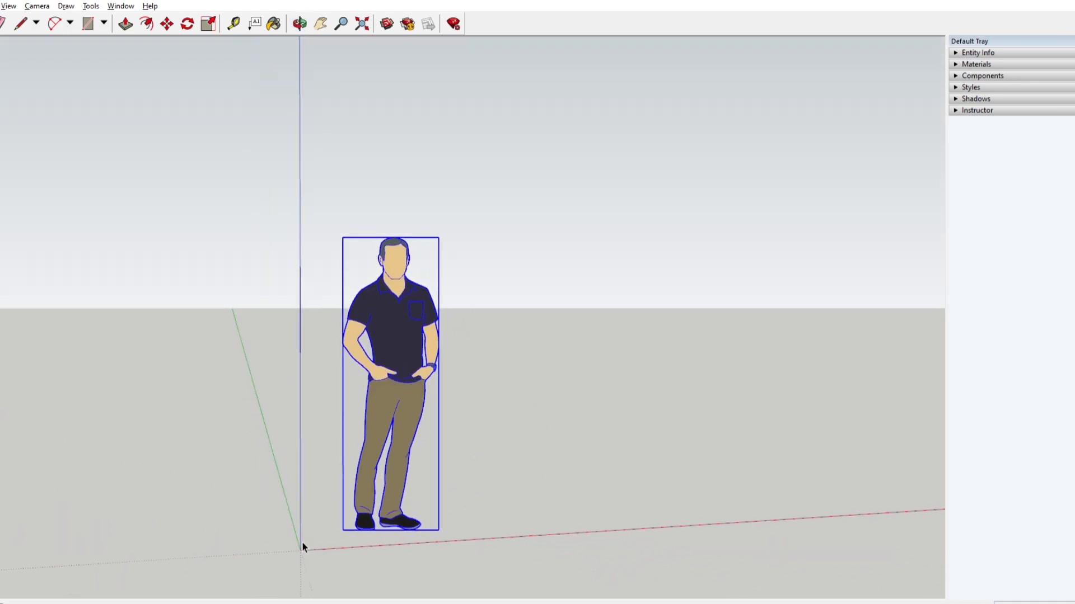
left_click(304, 543)
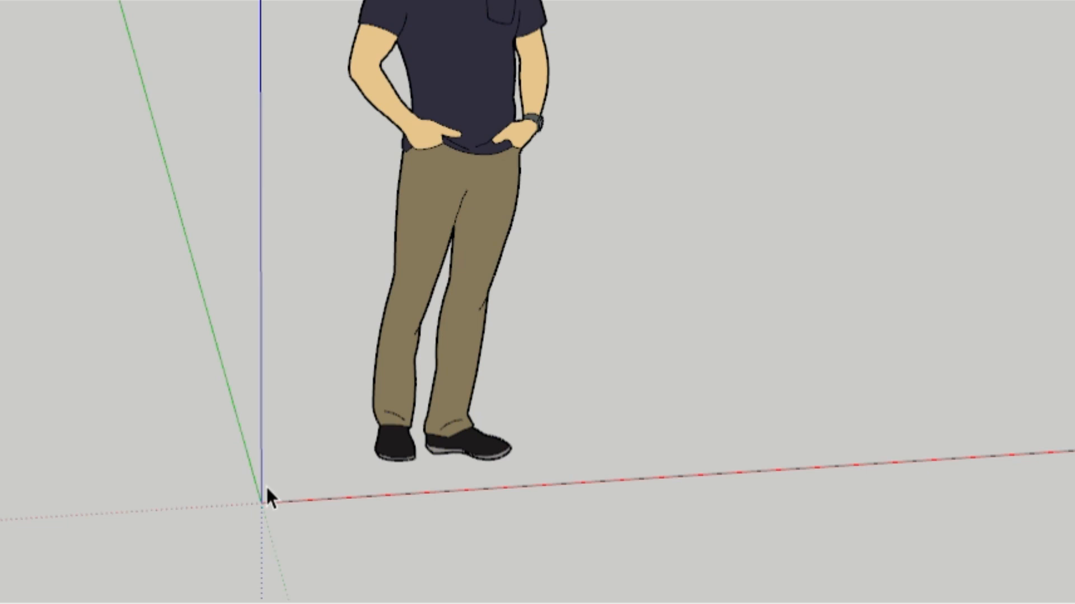
scroll(264, 486, "up", 3)
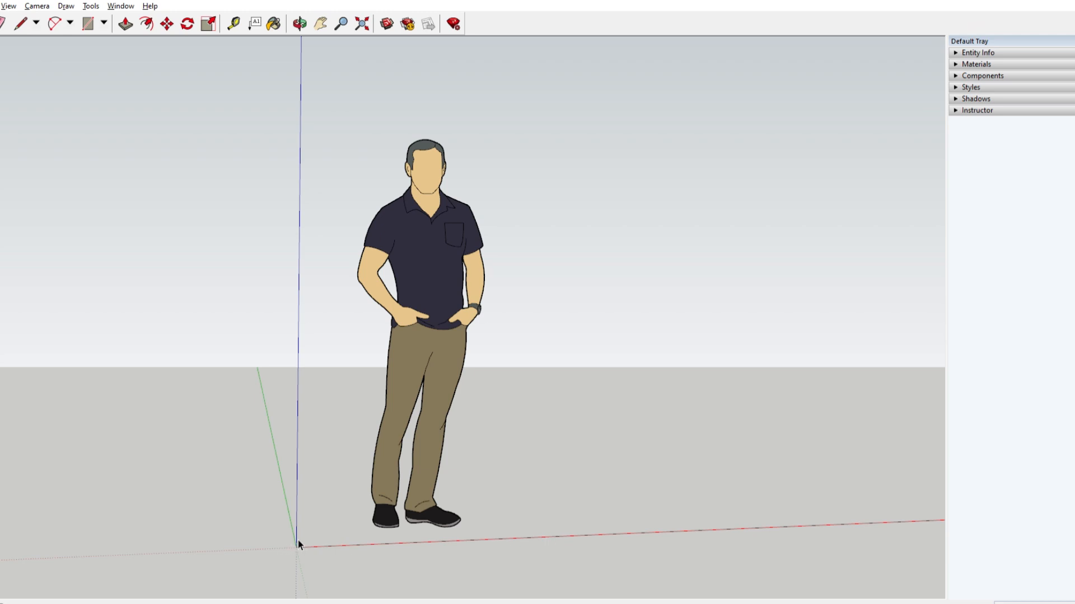
mouse_move(543, 538)
middle_mouse_down()
mouse_move(463, 487)
mouse_move(431, 523)
mouse_move(450, 542)
middle_mouse_up()
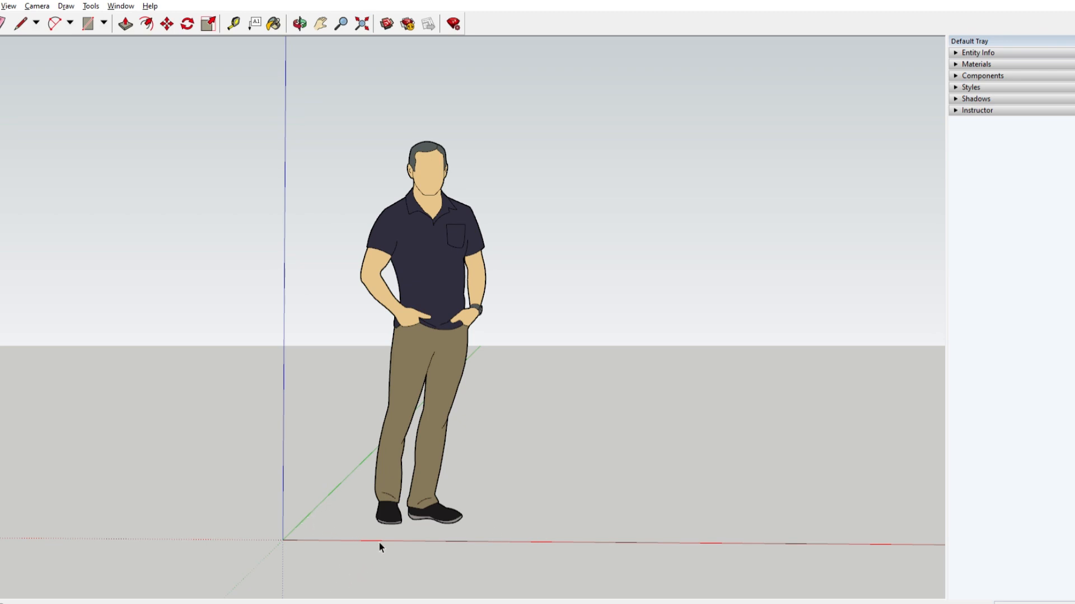
middle_click_drag(424, 536, 477, 543)
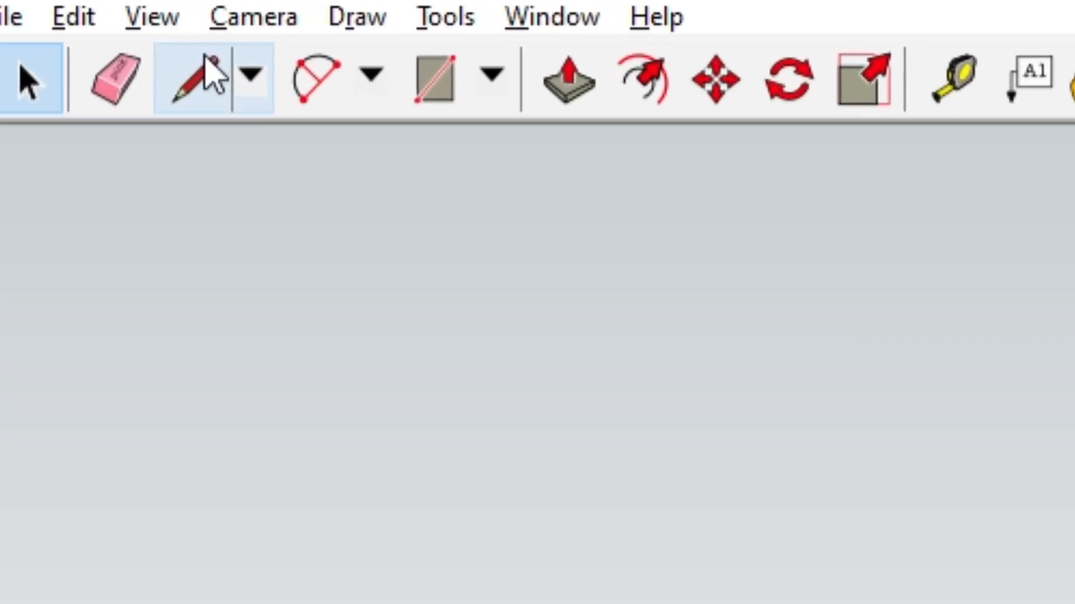
Draw a small closed rectangle on the ground as the post's base, using the Line tool from the origin along the red axis.
left_click(204, 57)
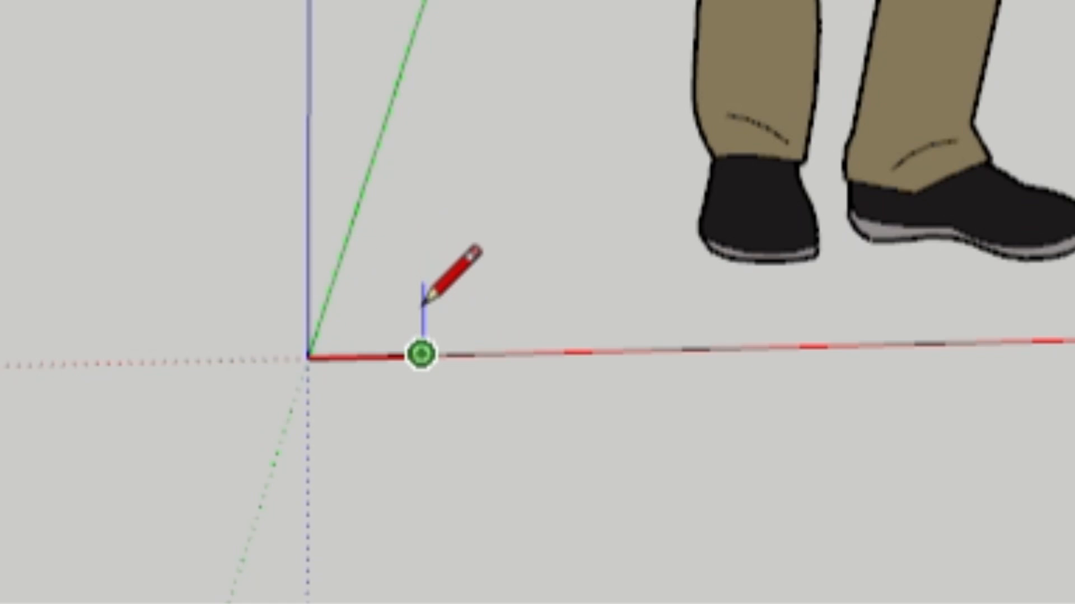
scroll(475, 280, "up", 2)
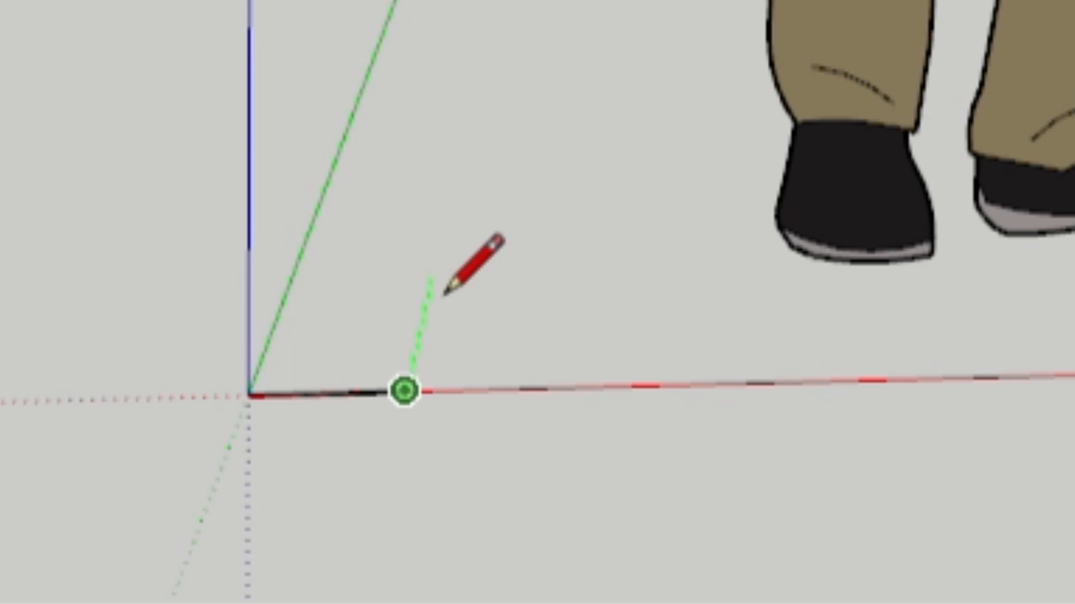
key("Return")
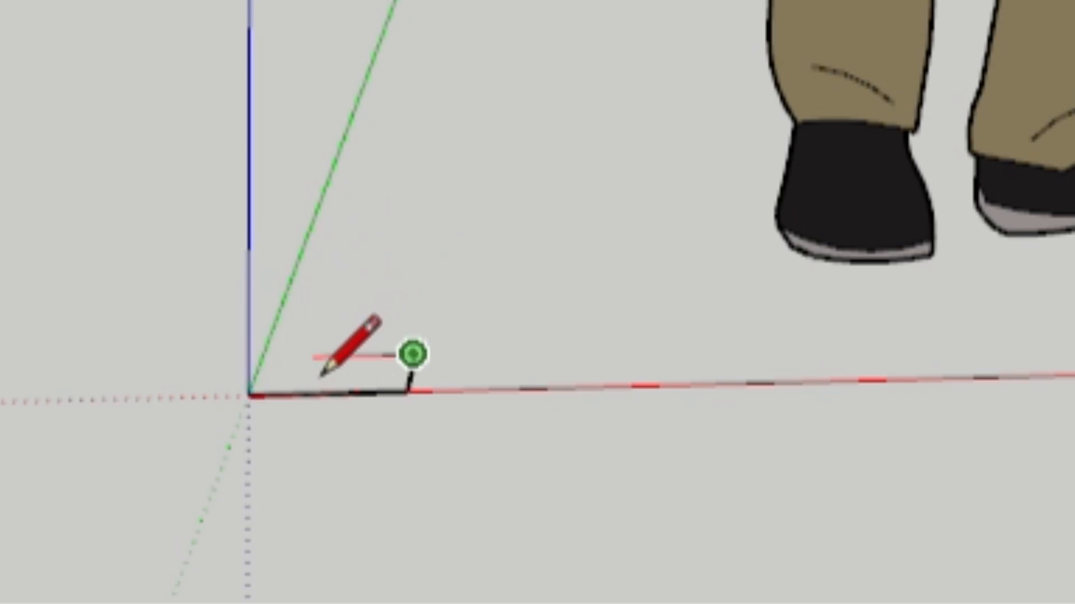
left_click(259, 357)
left_click(250, 395)
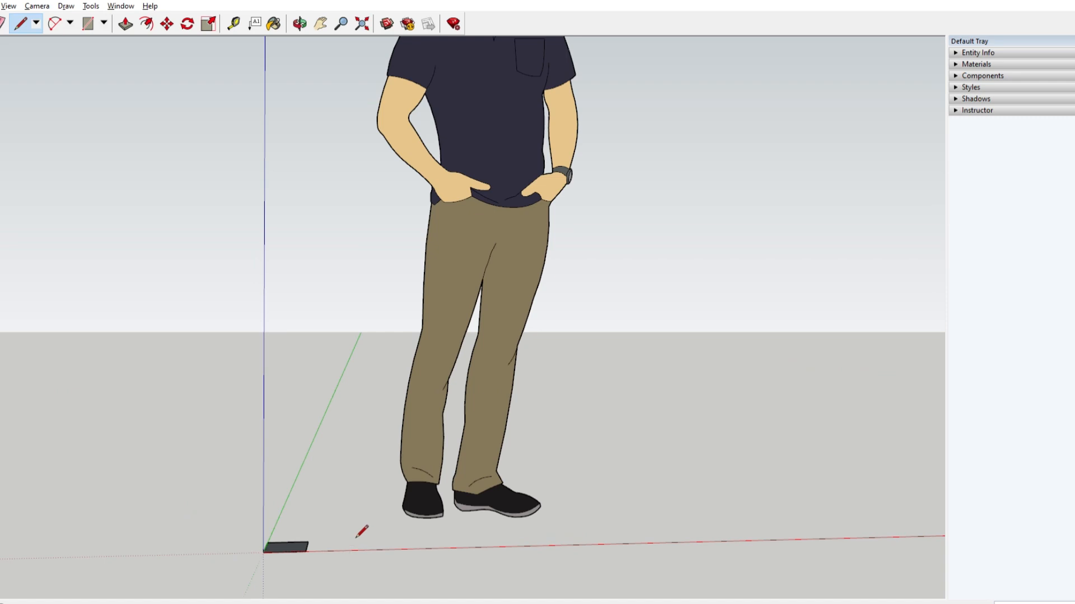
Push/Pull the rectangle at the origin up 6' to form the post.
scroll(355, 538, "up", 1)
middle_click_drag(357, 533, 130, 598)
mouse_move(390, 473)
middle_mouse_down()
mouse_move(287, 598)
mouse_move(642, 506)
mouse_move(794, 396)
mouse_move(827, 446)
mouse_move(439, 521)
mouse_move(141, 458)
mouse_move(643, 410)
mouse_move(679, 454)
mouse_move(641, 479)
middle_mouse_up()
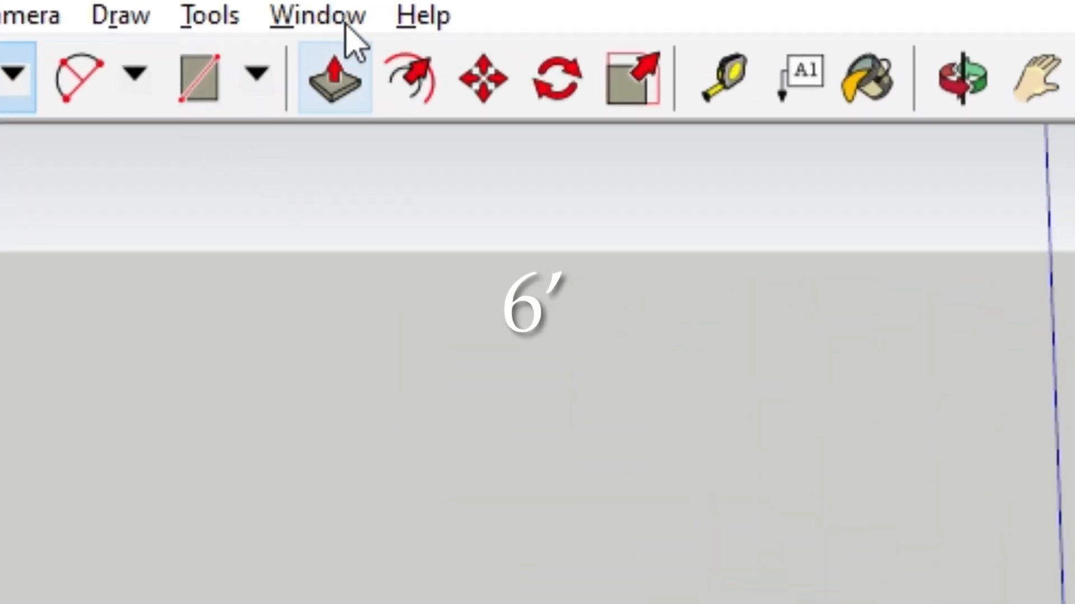
key("p")
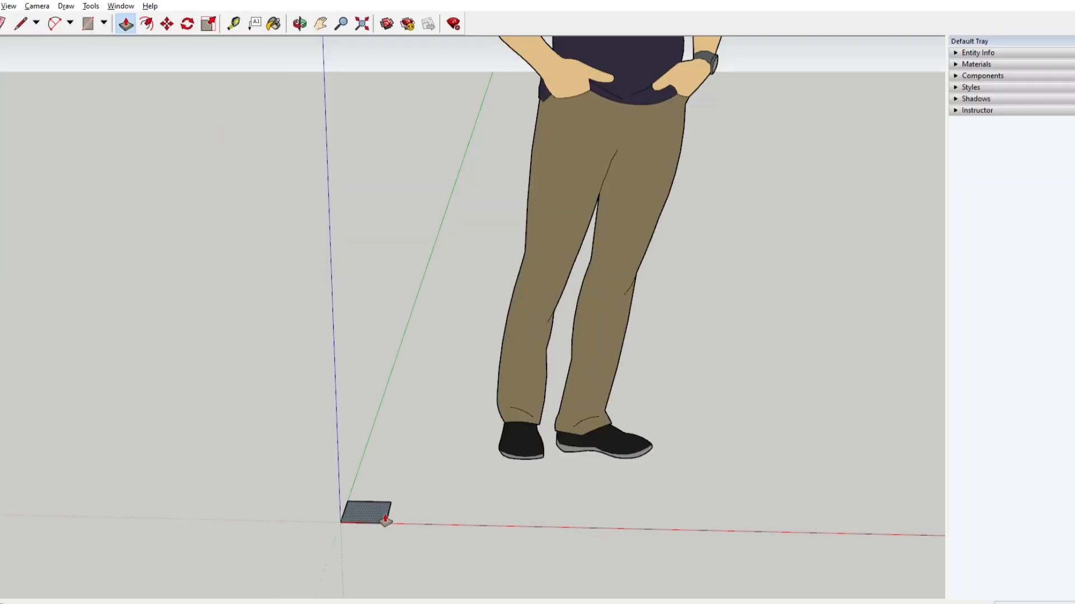
left_click_drag(382, 512, 383, 466)
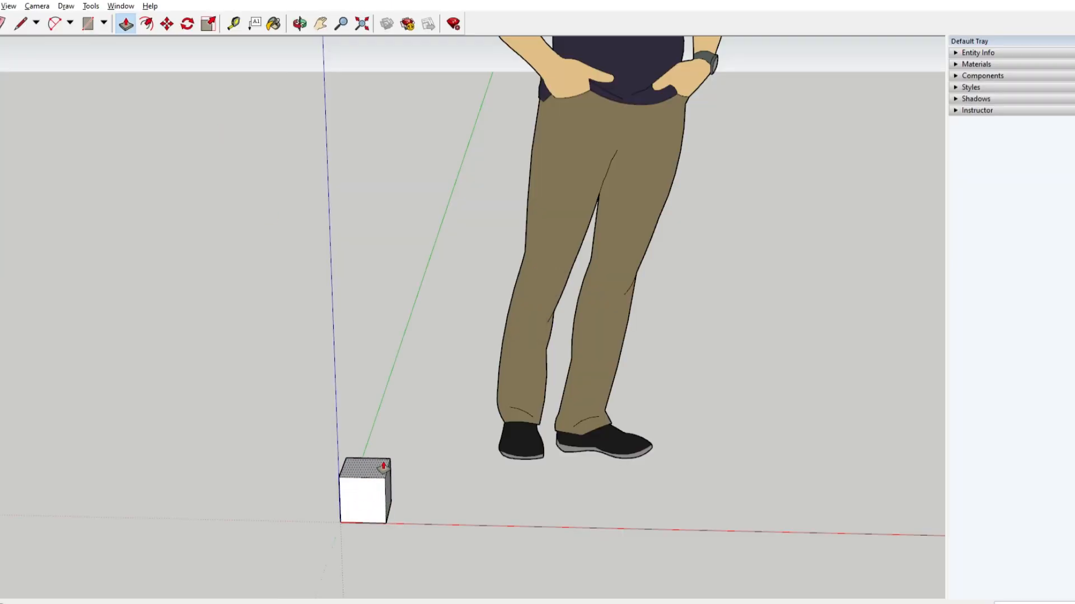
type("6'")
key("Return")
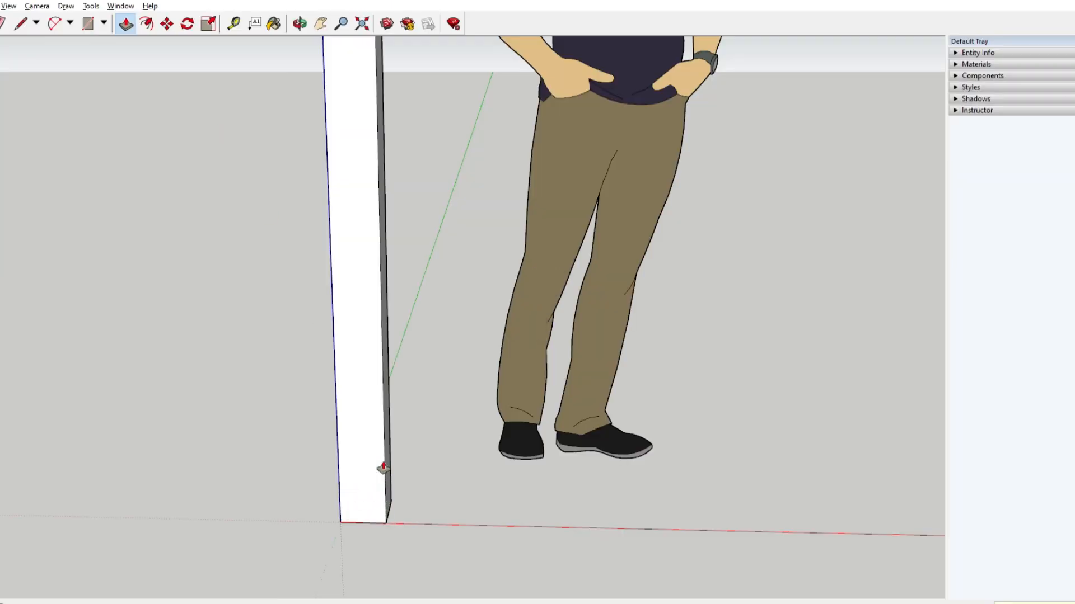
Place a guide point on the red axis with the Tape Measure, measured from the post's outer bottom corner.
scroll(394, 338, "down", 5)
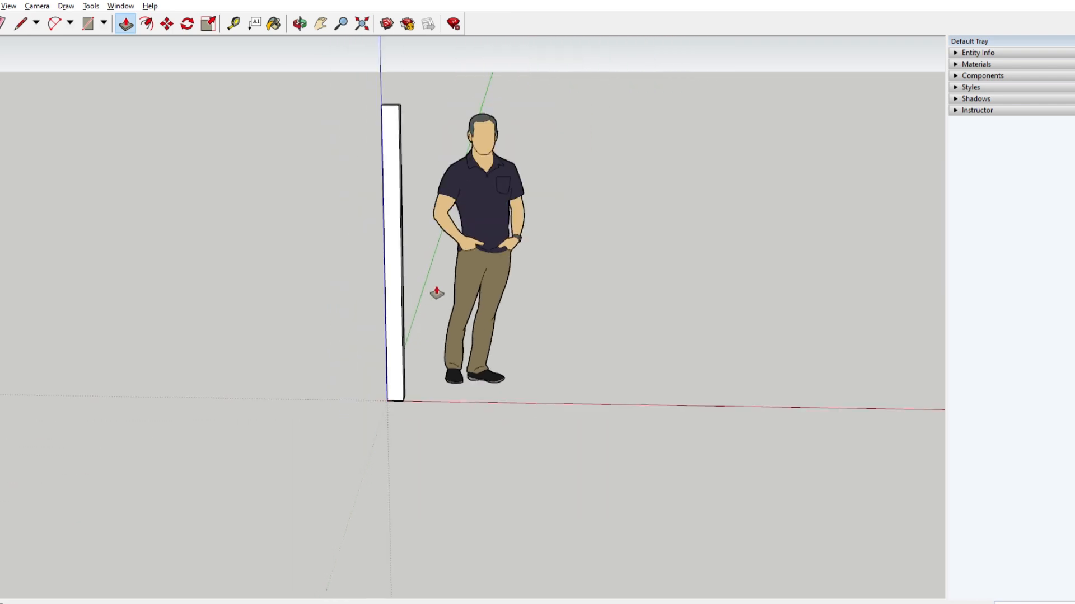
left_click(321, 23)
left_click_drag(547, 204, 494, 357)
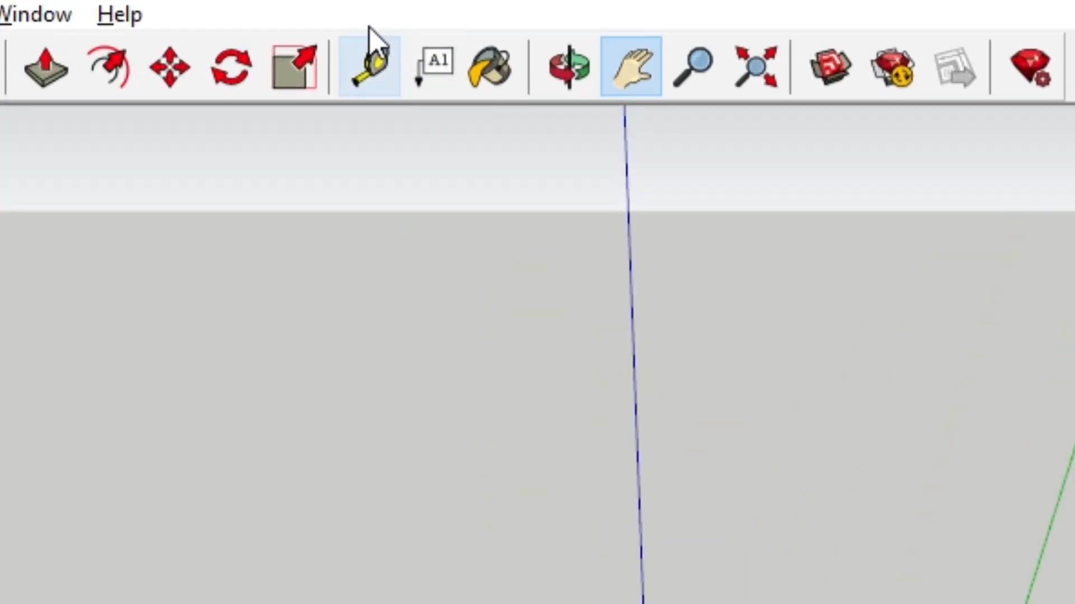
left_click(370, 48)
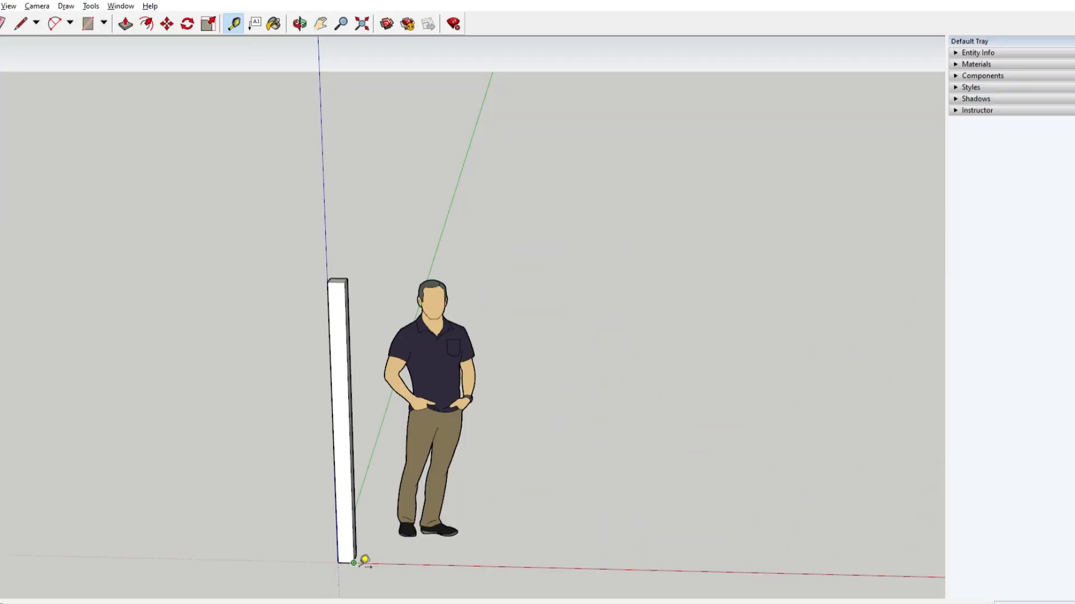
left_click(355, 563)
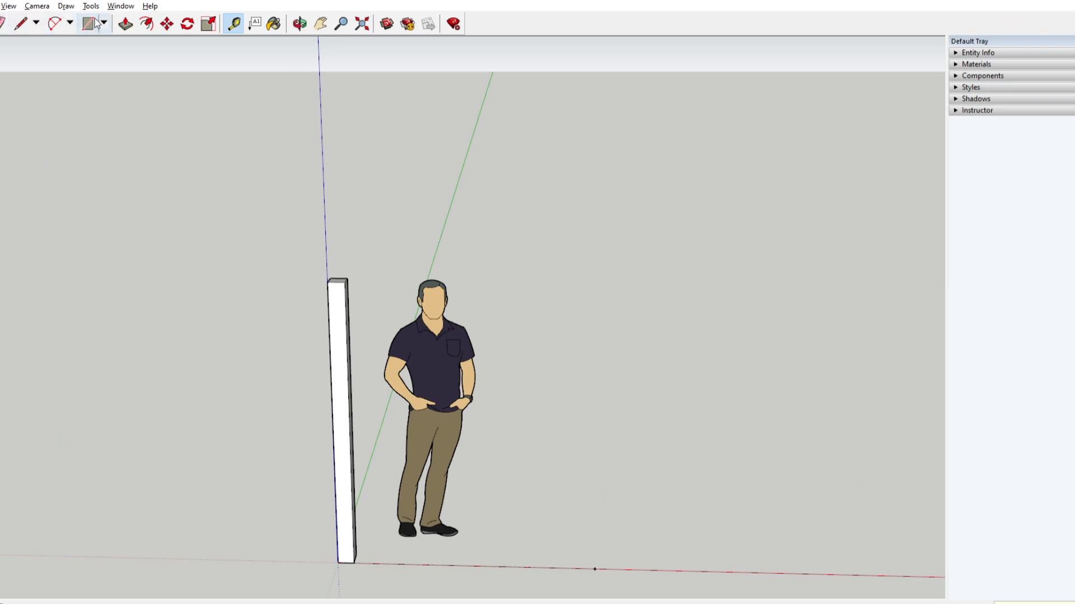
Draw a closed 4" square on the ground with the Line tool, starting at the guide point on the red axis.
left_click(21, 24)
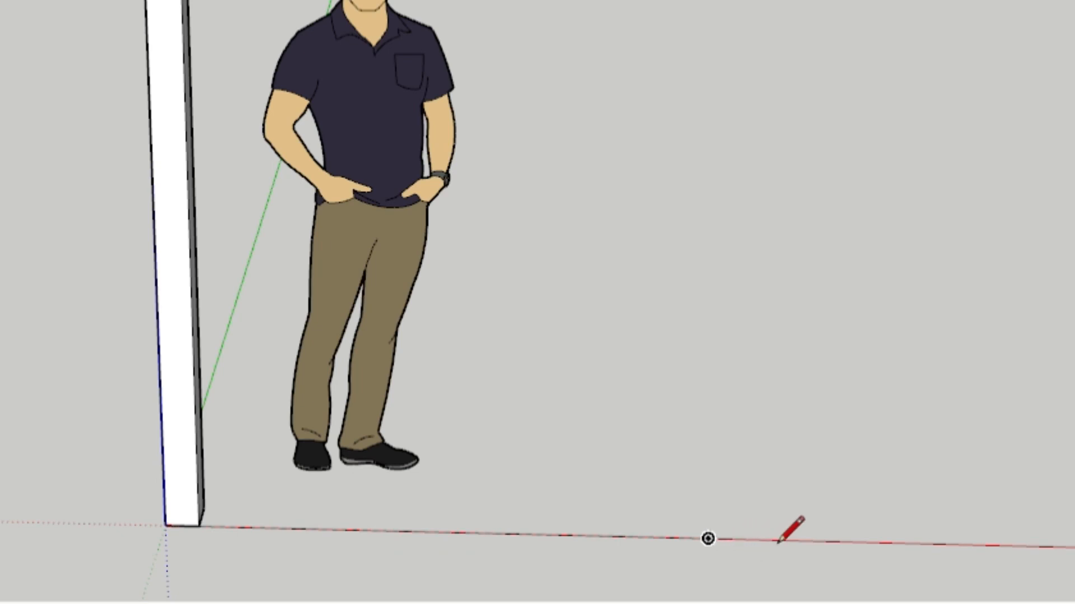
type("4")
key("Return")
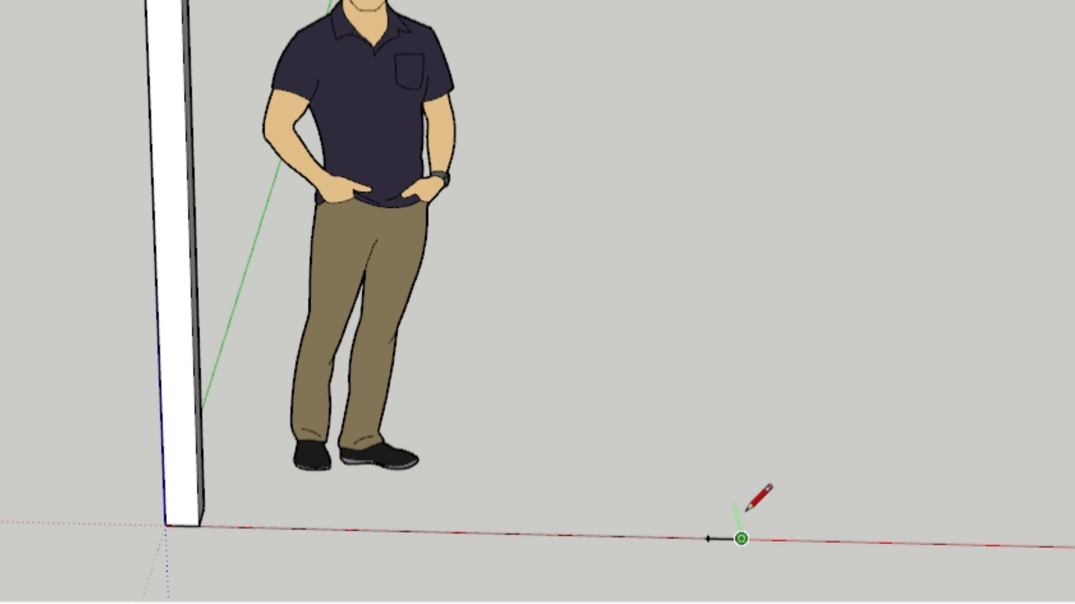
type("4")
key("Return")
left_click(704, 521)
left_click(707, 539)
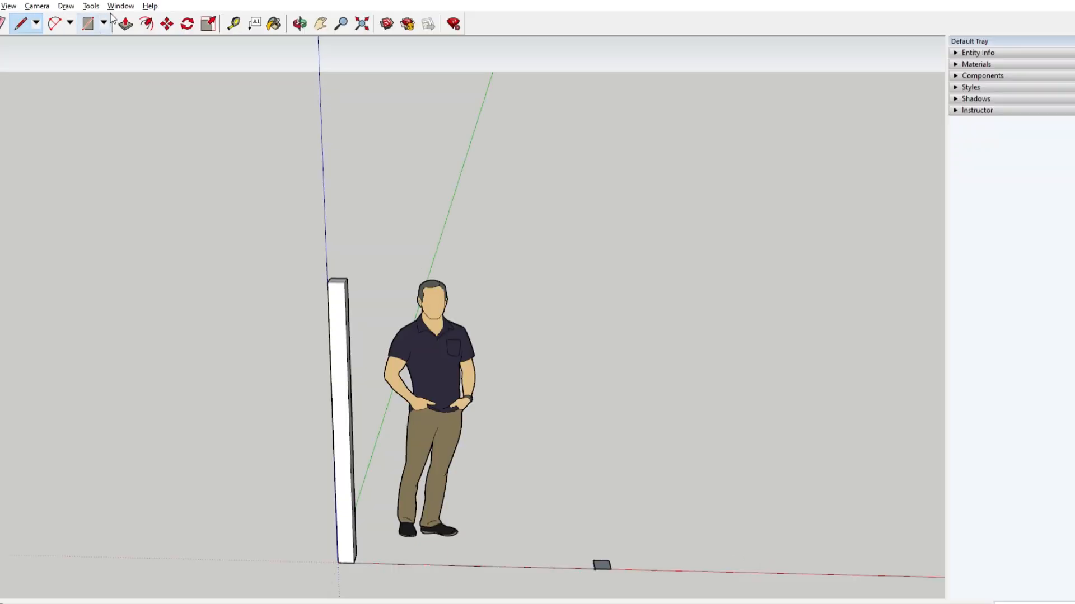
Push/Pull the new square up to the same height as the first post to form the second post.
left_click(125, 24)
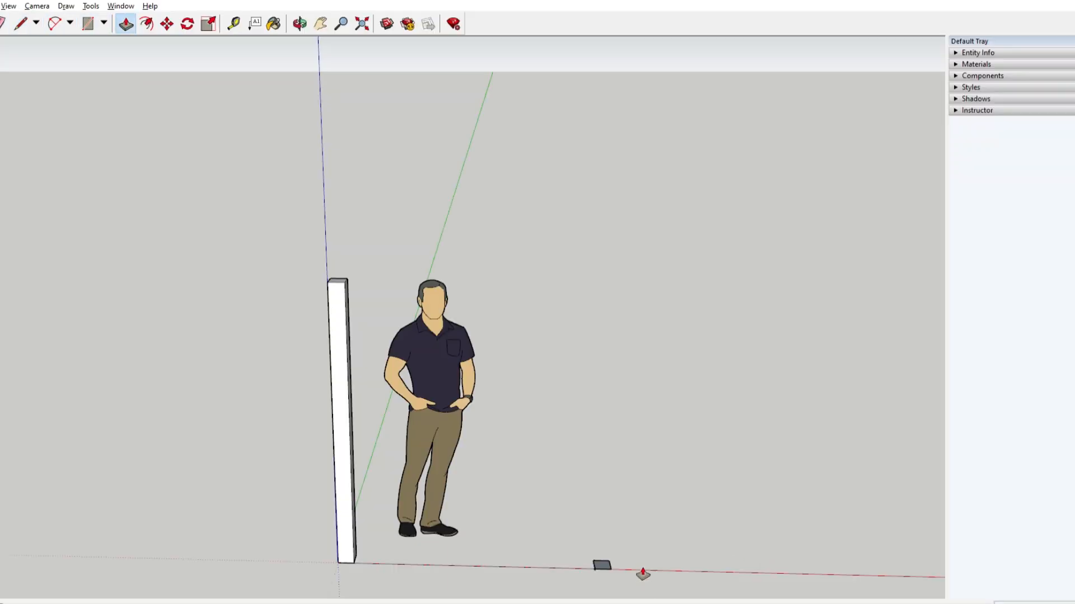
left_click_drag(613, 561, 613, 469)
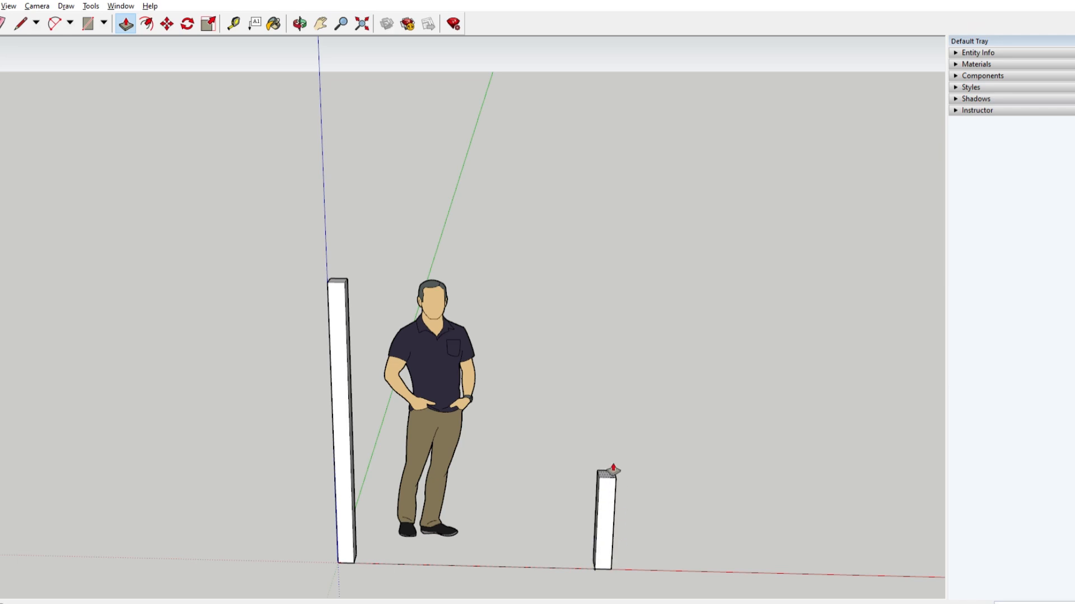
key("Return")
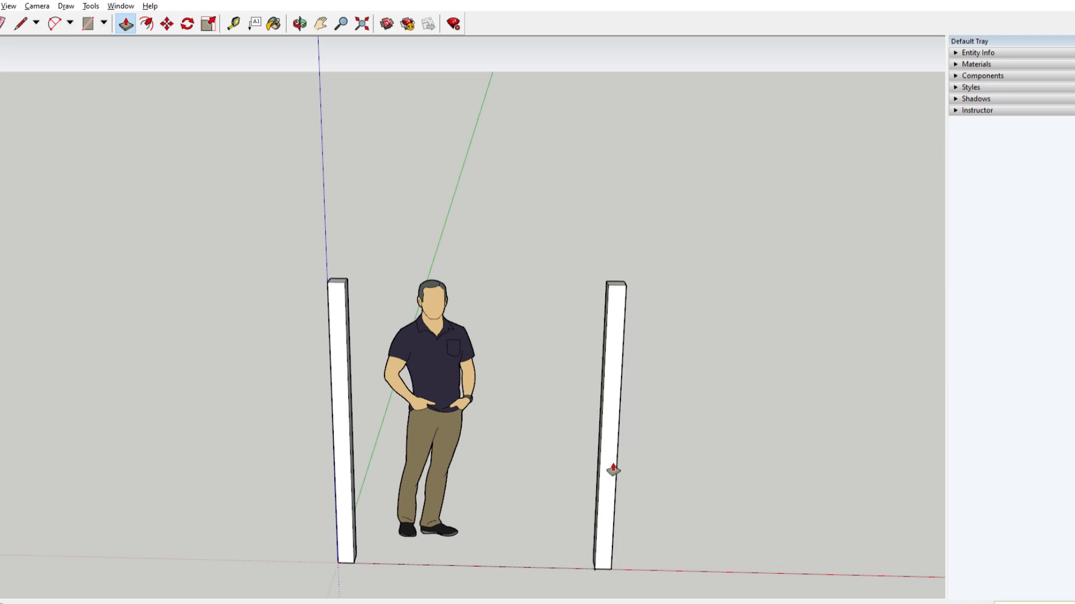
Draw a narrow upright rectangle on the outer side edge of the first post's top as the beam profile, using the Line tool.
middle_click_drag(737, 473, 713, 514)
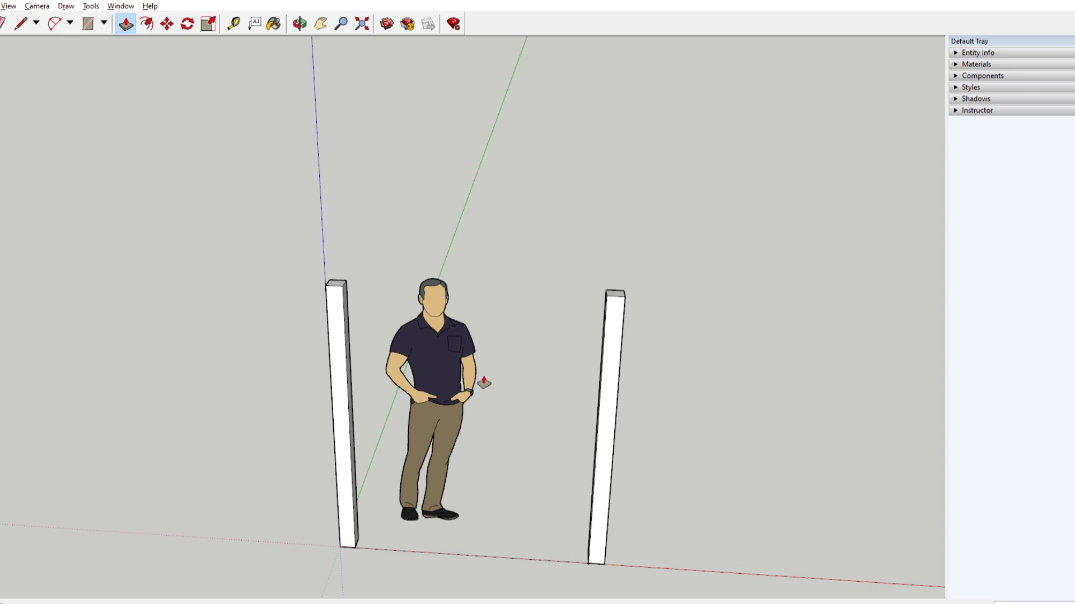
left_click(21, 23)
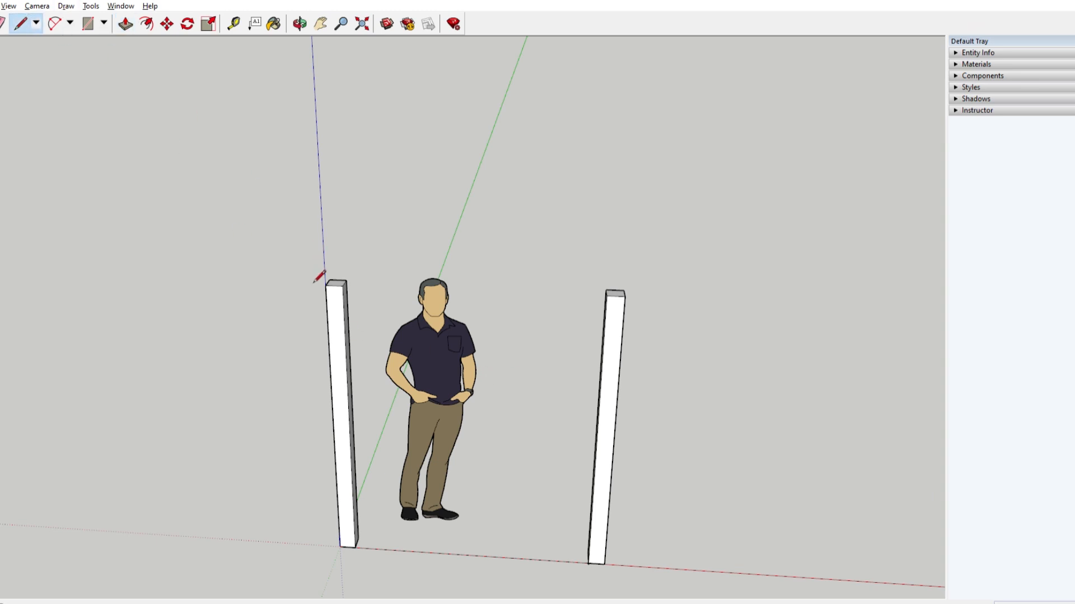
scroll(361, 293, "up", 5)
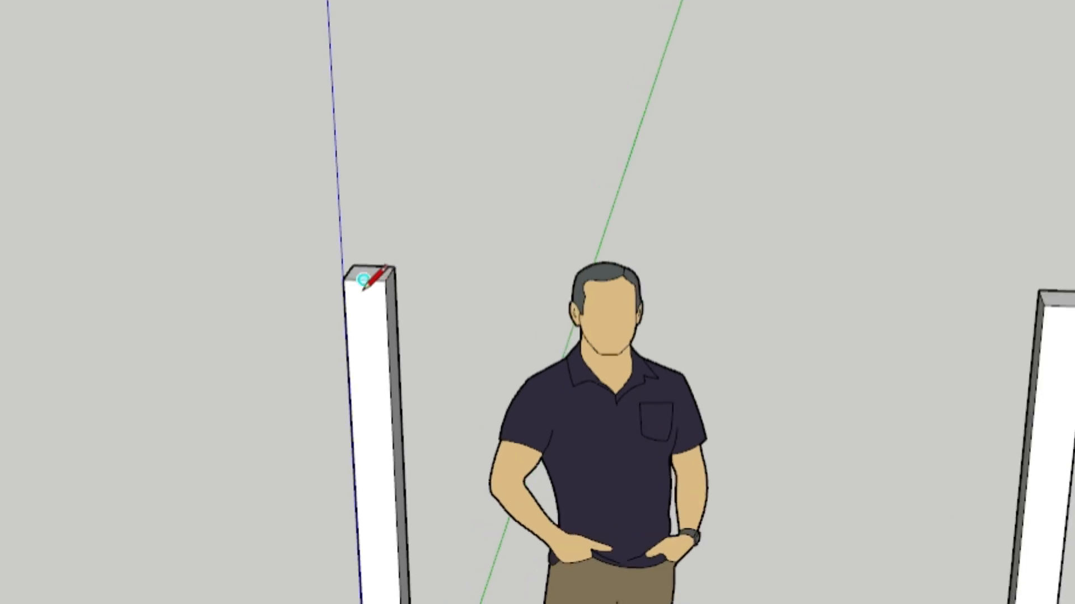
left_click(331, 287)
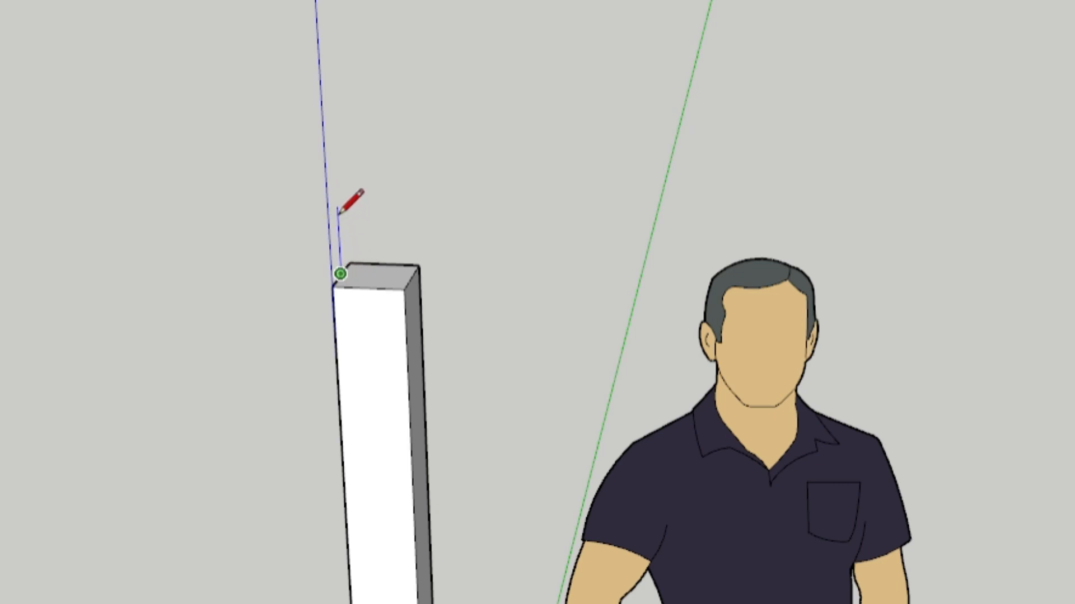
key("Up")
key("Return")
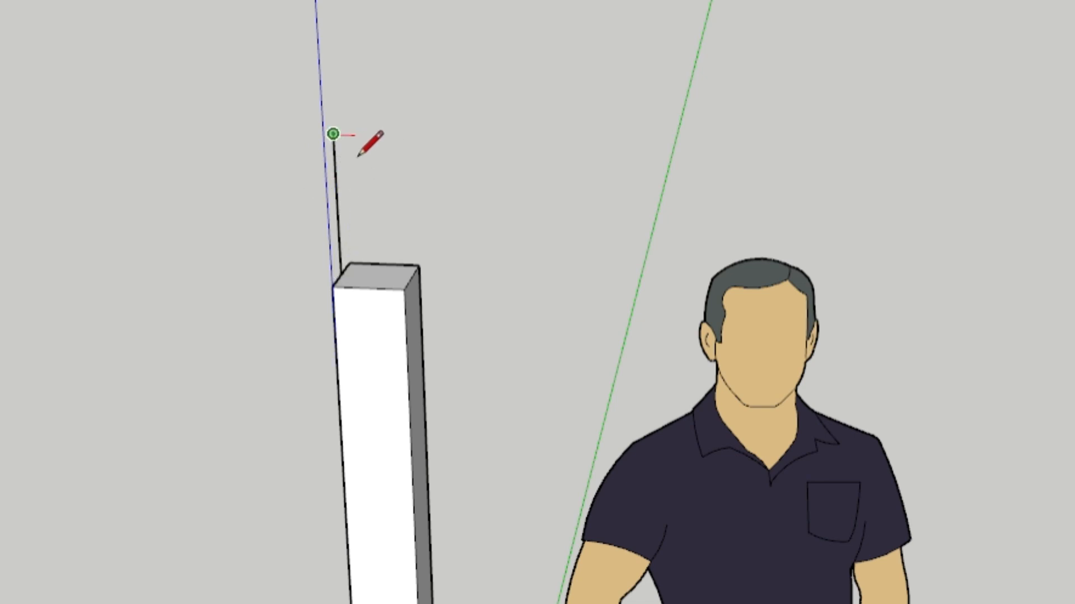
key("Escape")
left_click(333, 285)
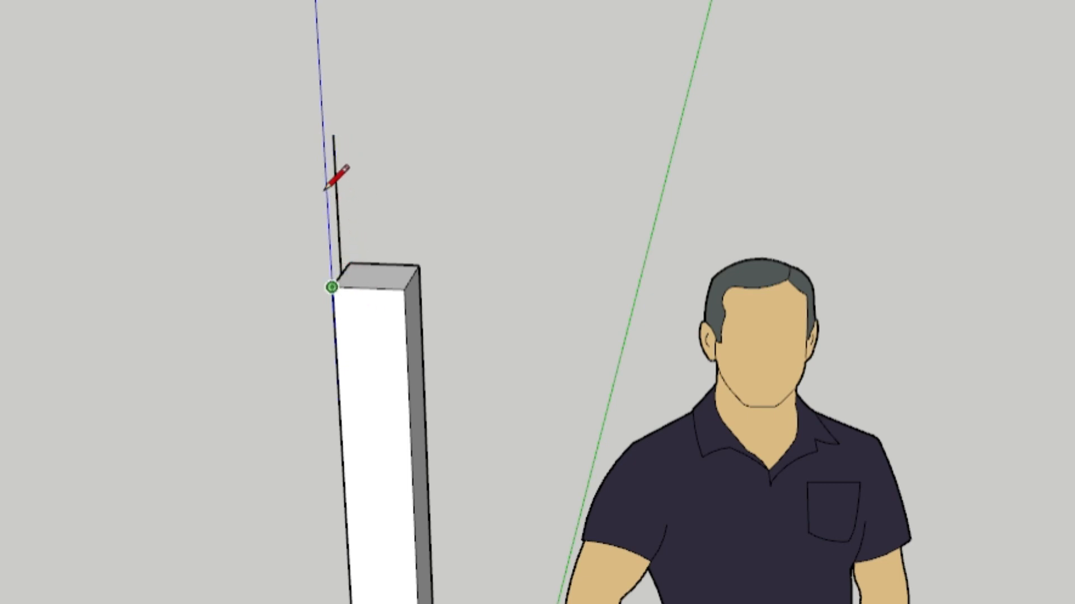
left_click(331, 158)
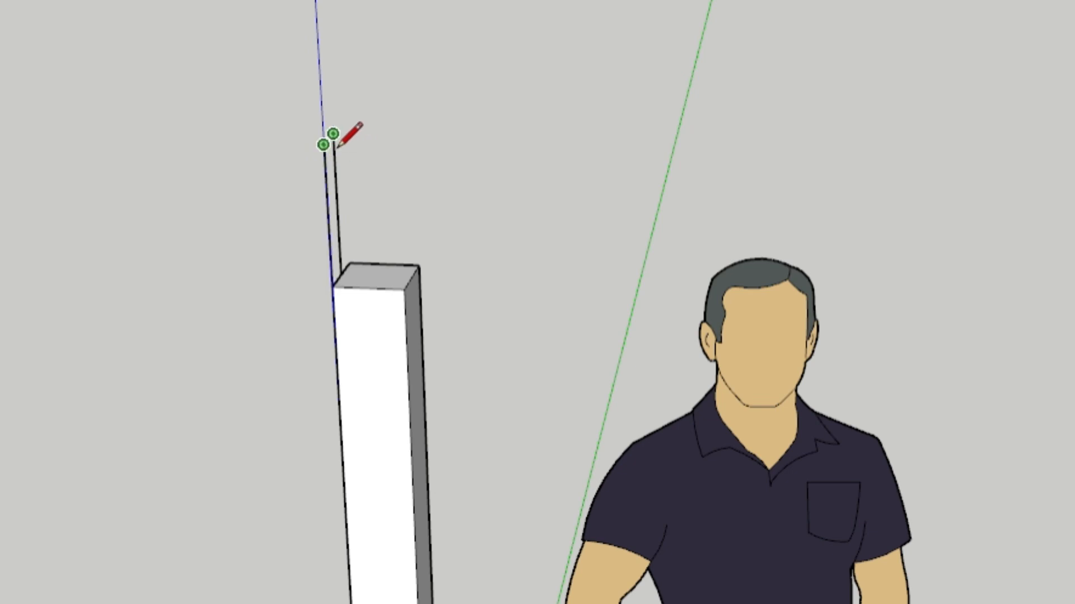
left_click(335, 137)
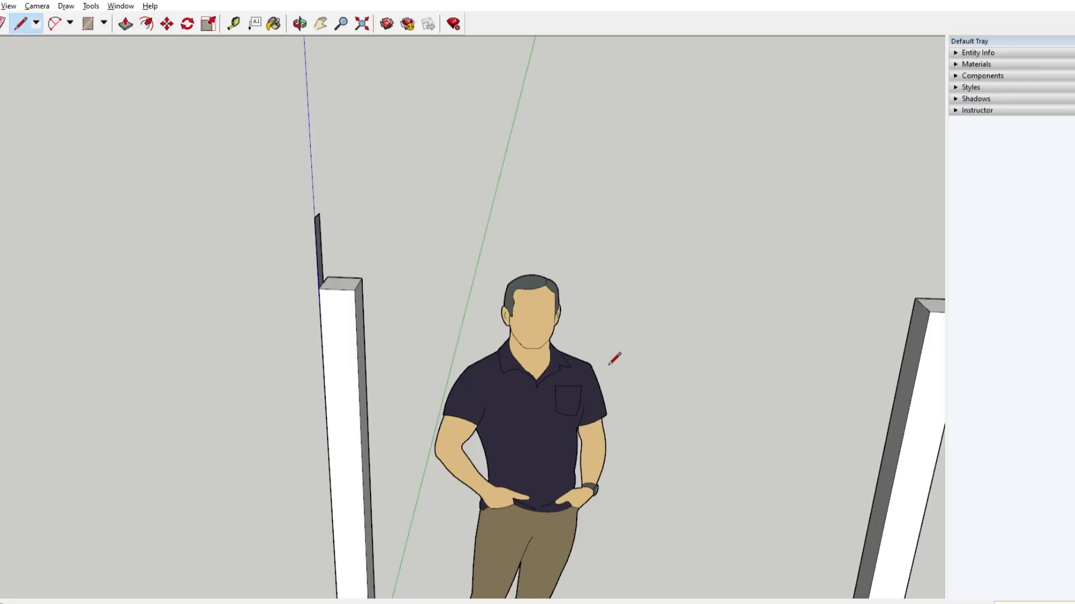
Push/Pull the upright rectangle across to the second post's outer face to form a beam spanning both posts.
scroll(614, 359, "down", 1)
scroll(612, 329, "down", 1)
left_click(320, 24)
left_click_drag(689, 298, 571, 277)
middle_click_drag(600, 266, 470, 272)
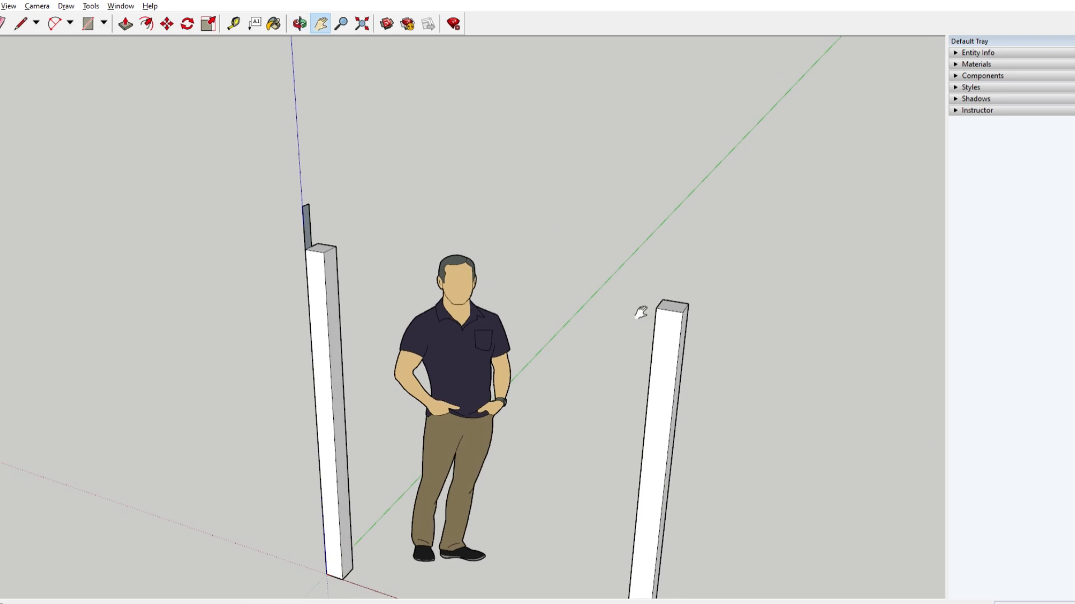
left_click(125, 23)
left_click_drag(317, 224, 686, 307)
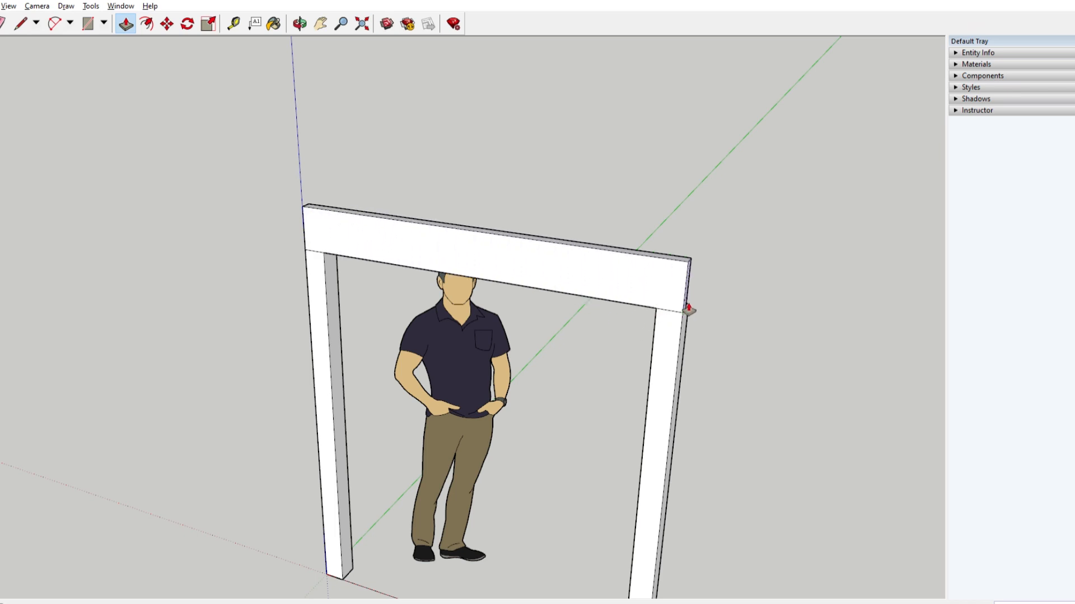
Push/Pull the beam's back face out flush with the back of the posts, and inspect the frame from several sides.
middle_click_drag(662, 372, 493, 291)
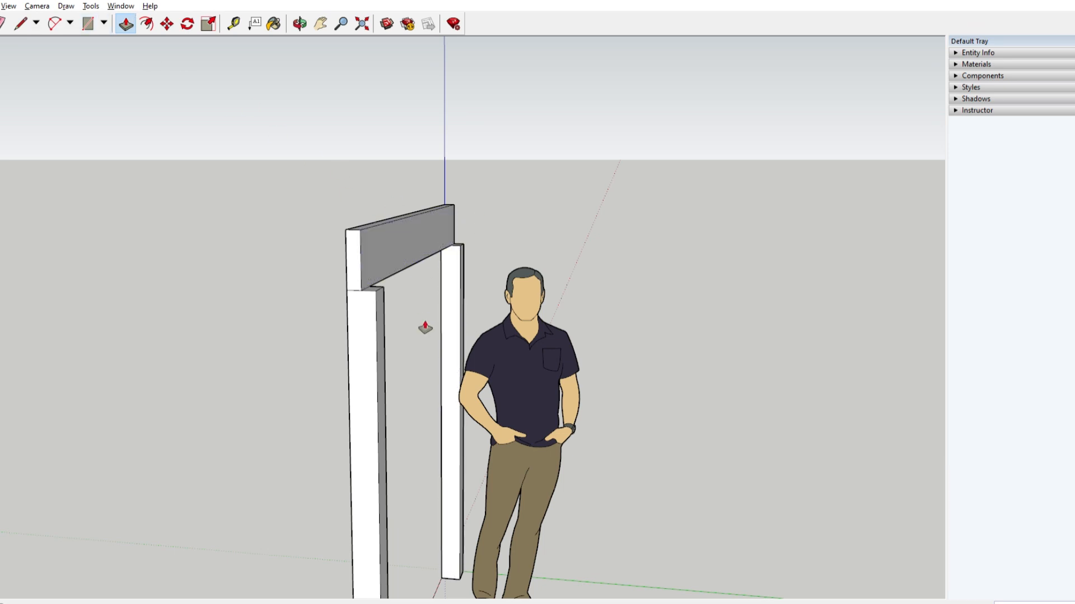
left_click_drag(392, 260, 384, 287)
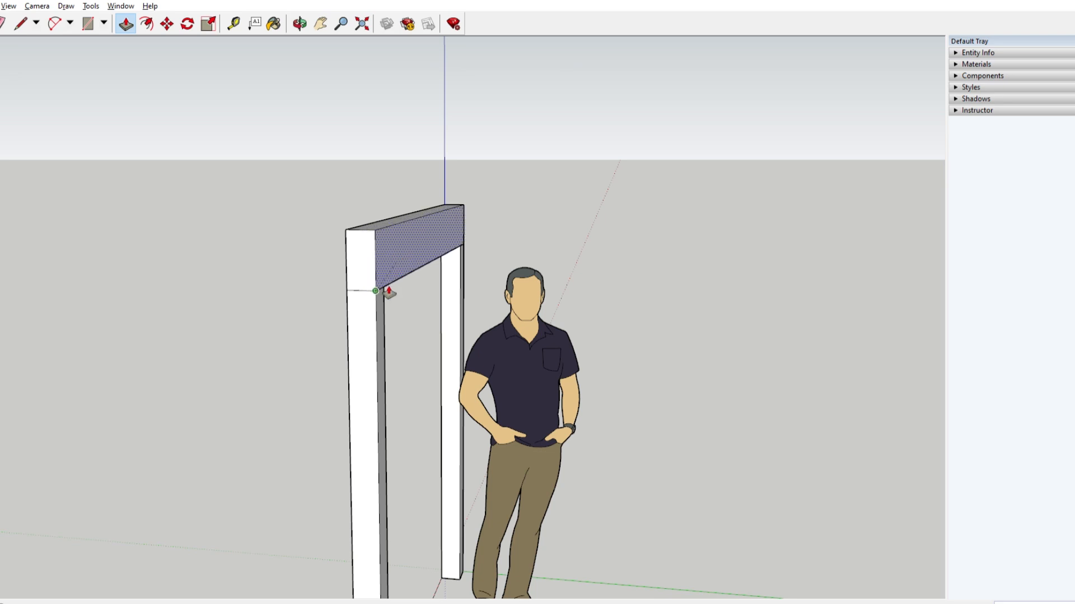
middle_click_drag(373, 306, 597, 300)
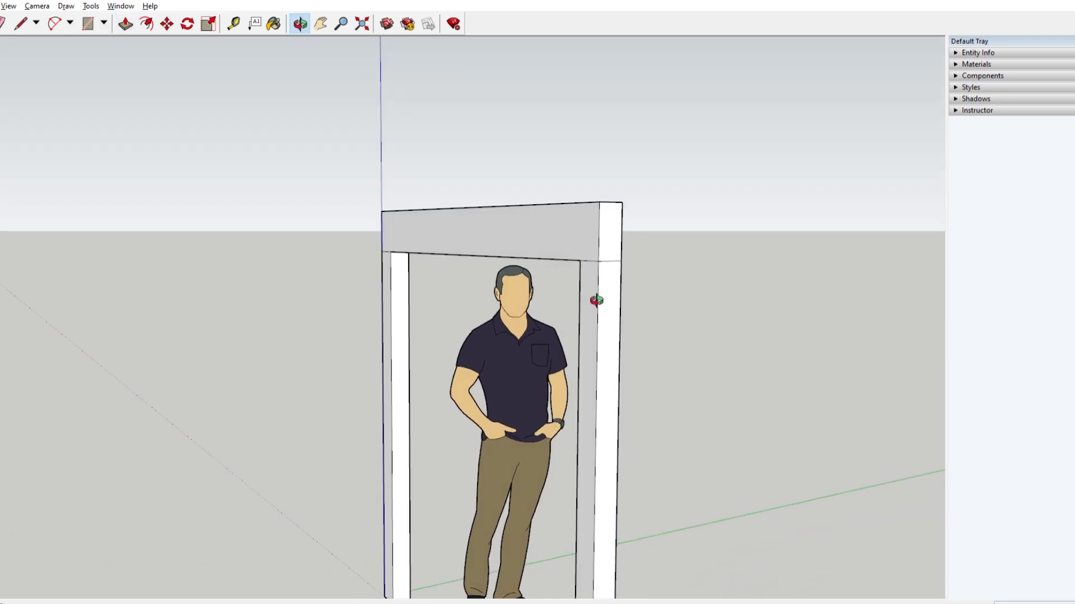
middle_click_drag(547, 223, 823, 218)
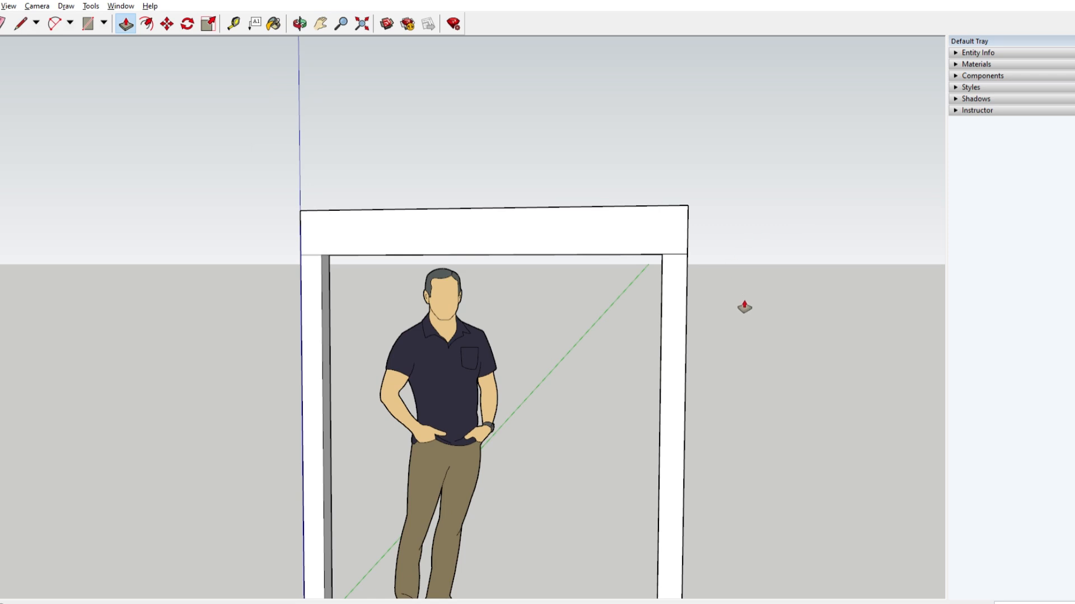
scroll(744, 304, "down", 3)
middle_click_drag(746, 344, 835, 422)
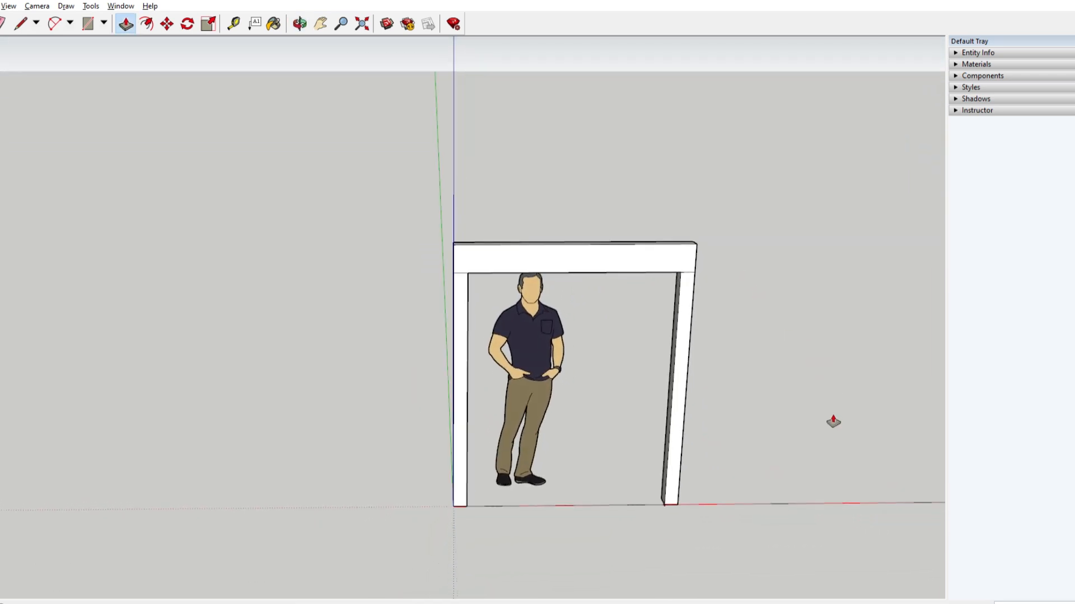
middle_click_drag(749, 391, 336, 336)
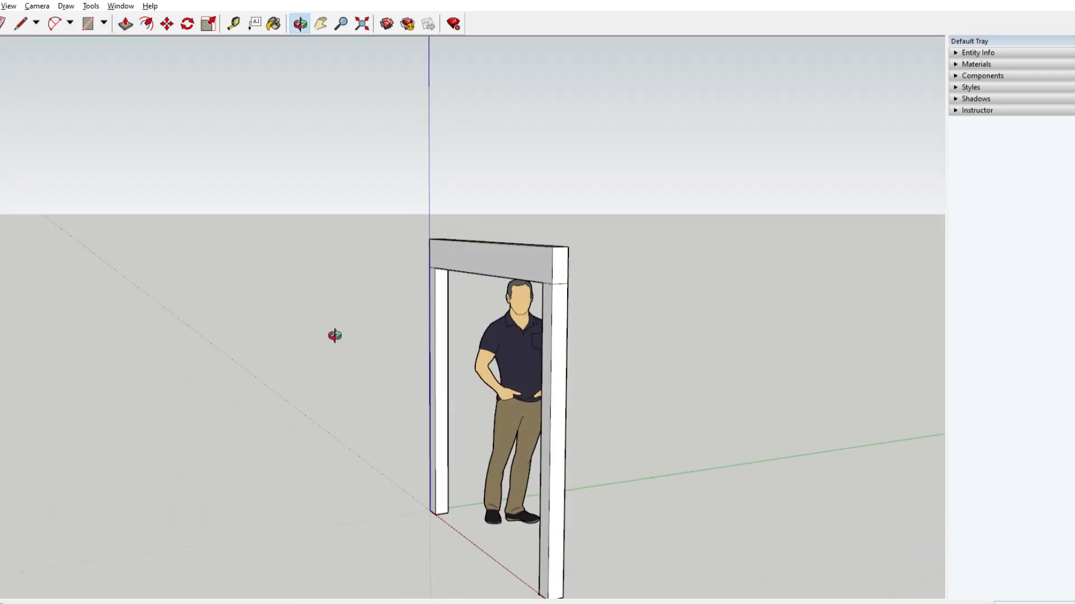
Switch to the complete deck model and examine its posts, framing, stairs and railing from different angles.
left_click(322, 24)
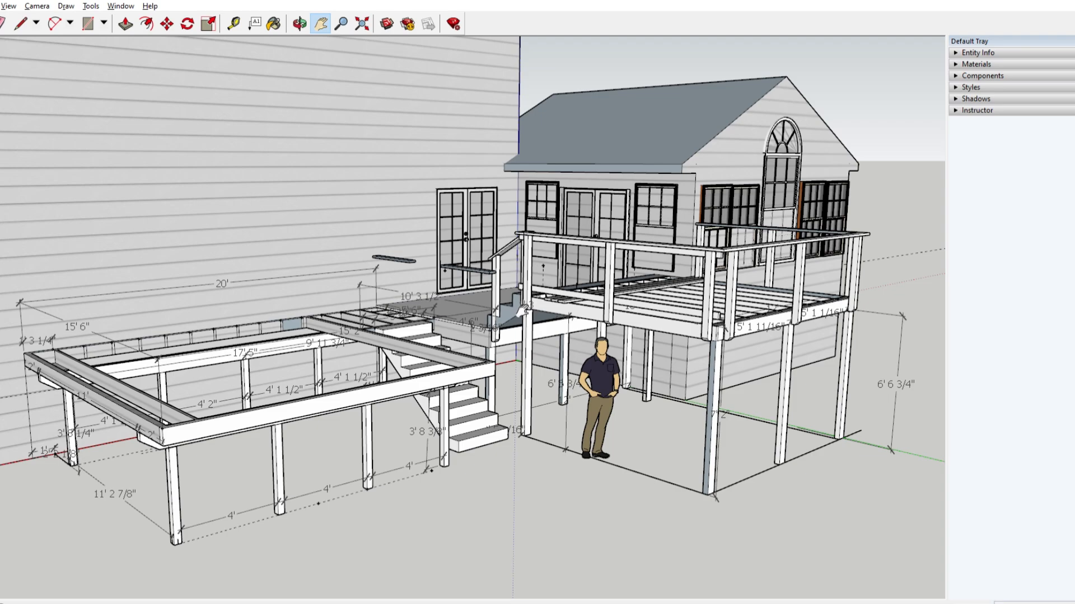
middle_click_drag(649, 433, 761, 404)
left_click_drag(487, 402, 571, 415)
middle_click_drag(570, 414, 278, 370)
middle_click_drag(413, 329, 346, 546)
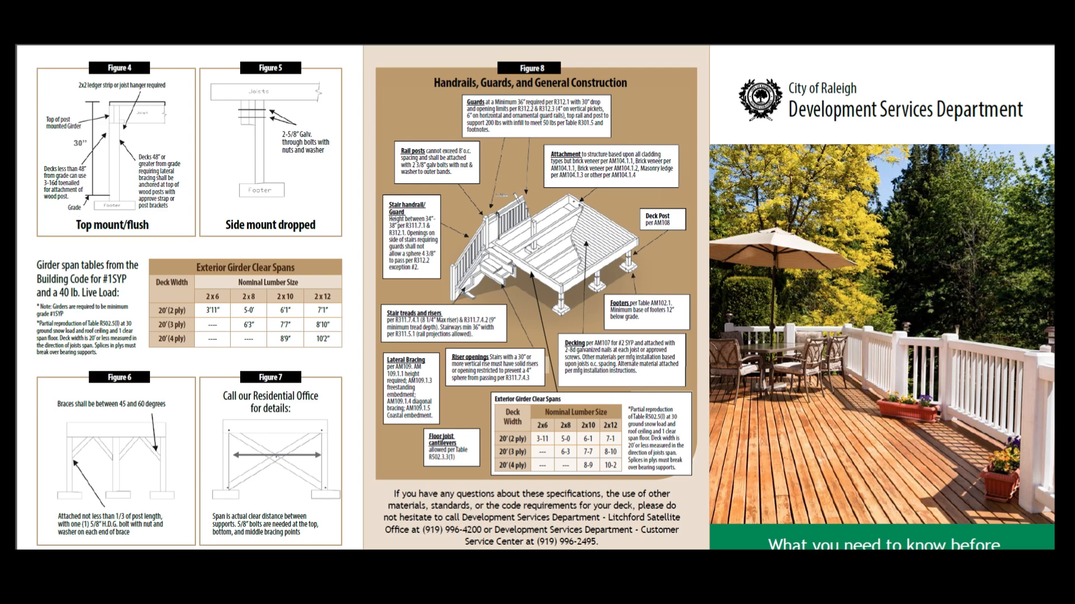
Read through the City of Raleigh deck brochure, including the footing chart and the Minimum Code and Code Plus deck recommendations.
scroll(537, 297, "down", 1)
scroll(535, 297, "down", 1)
scroll(538, 297, "down", 2)
scroll(537, 296, "down", 2)
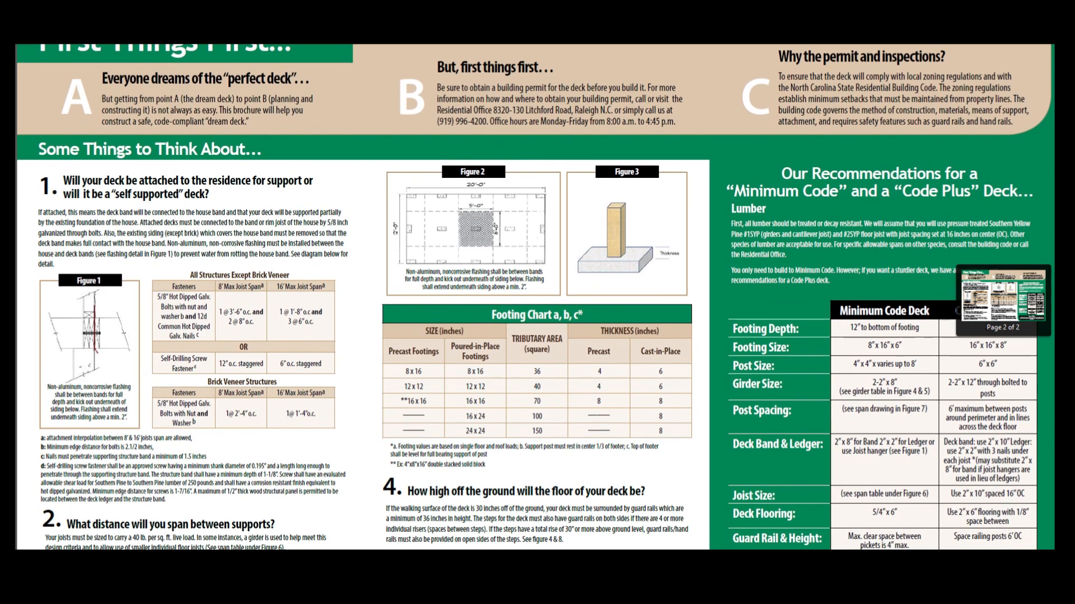
scroll(534, 297, "down", 1)
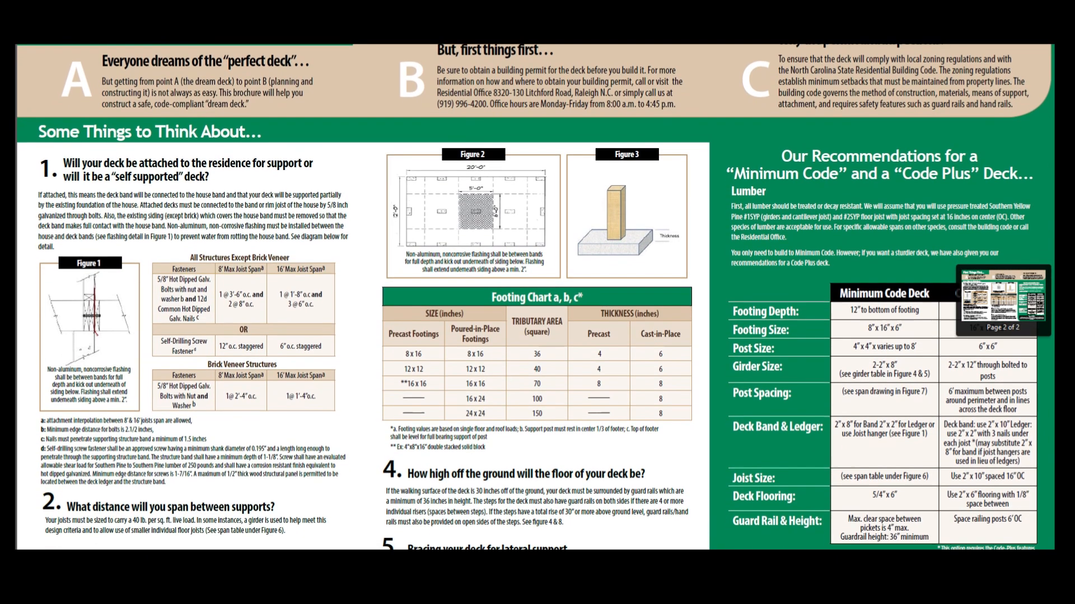
scroll(534, 297, "down", 2)
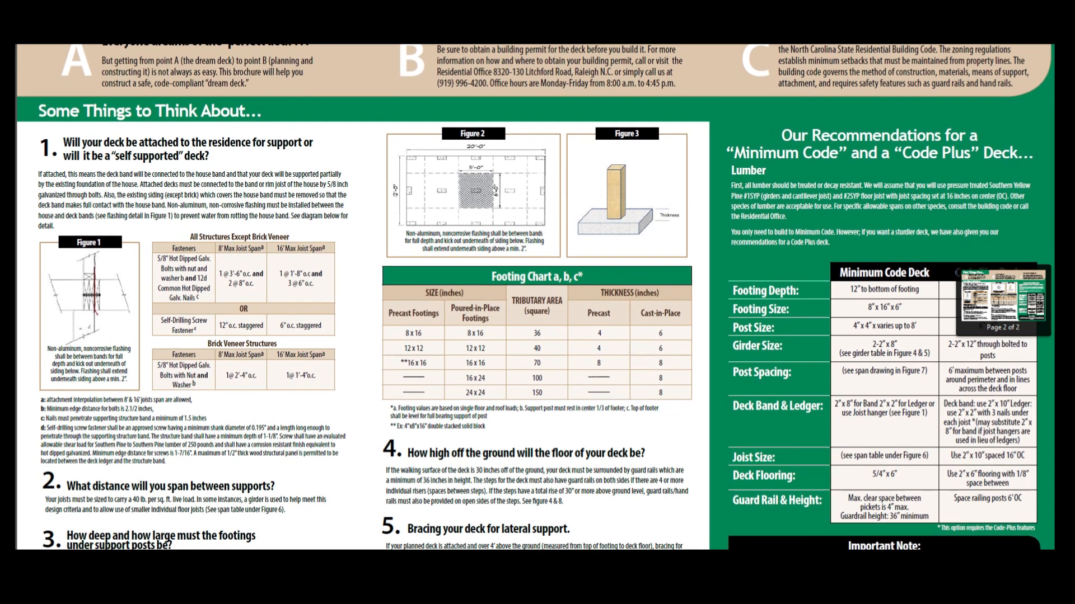
scroll(534, 296, "down", 2)
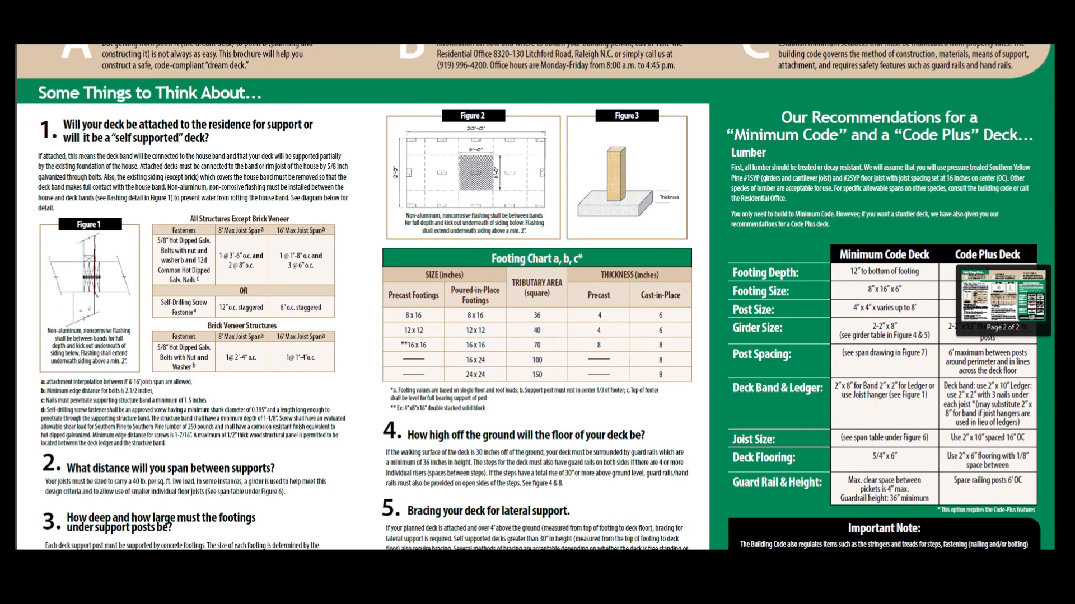